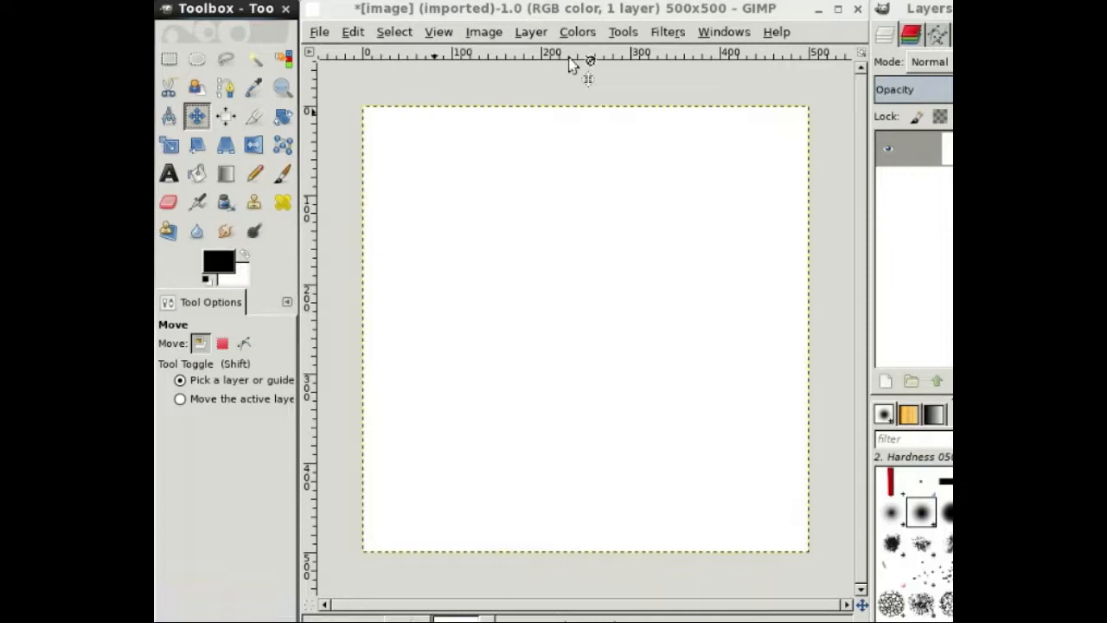
Scale the image to 500 × 500 px with Cubic interpolation.
left_click(484, 32)
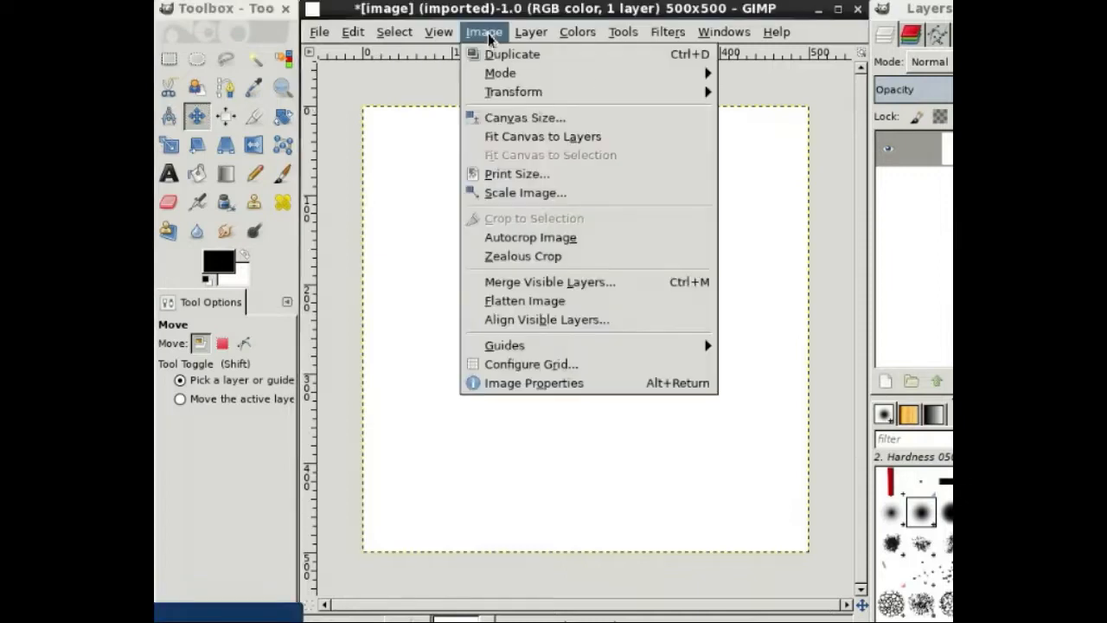
left_click(510, 198)
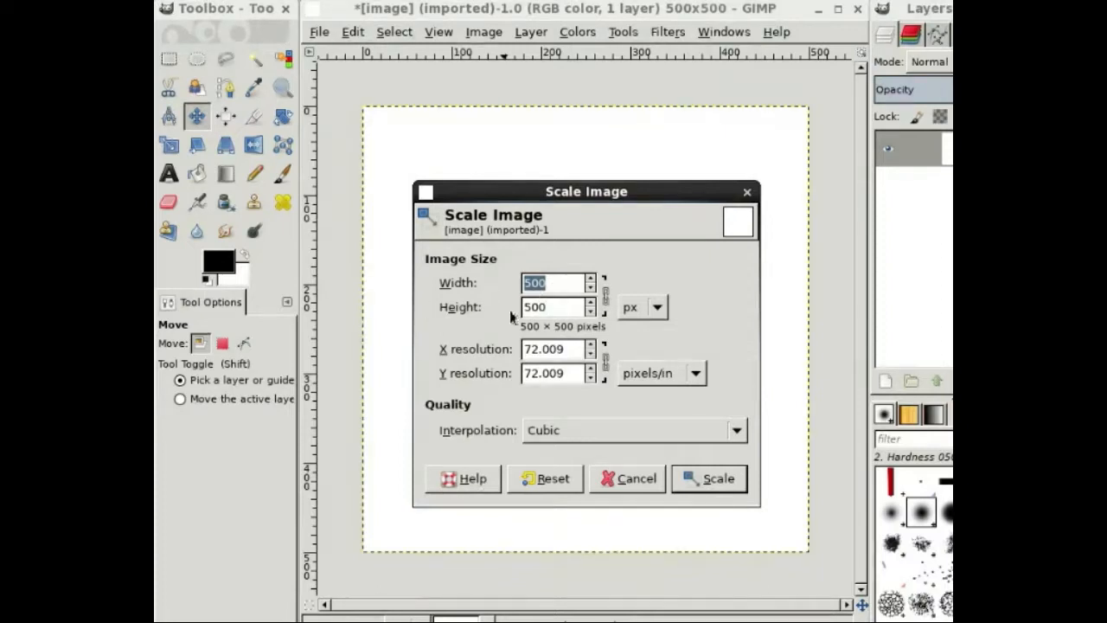
left_click(722, 486)
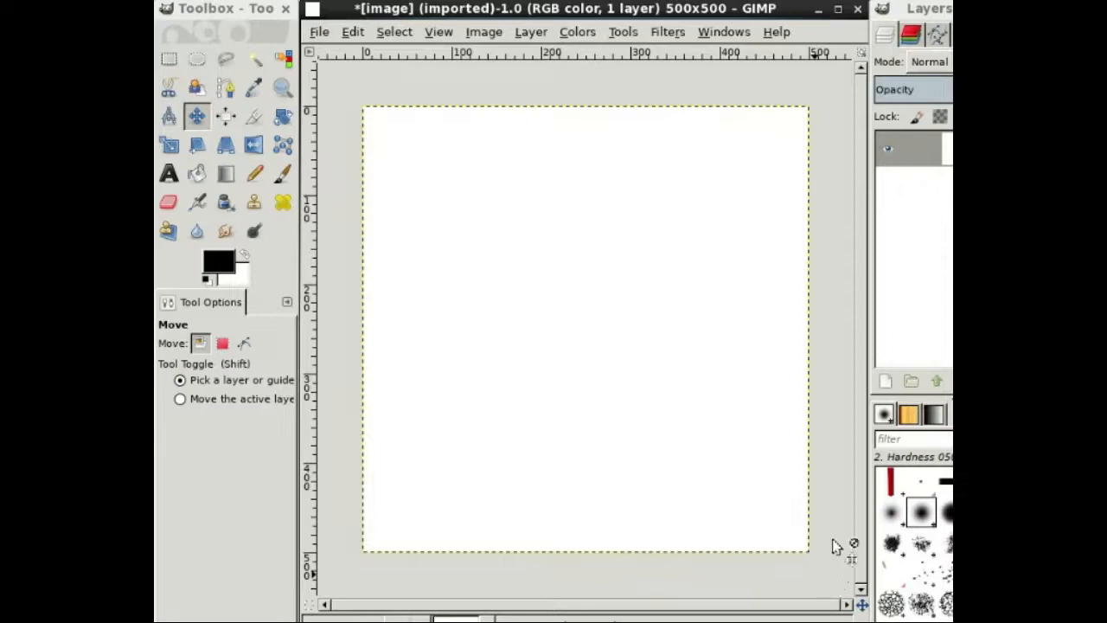
Add a new 500 × 500 px layer with transparency as its fill.
left_click(886, 382)
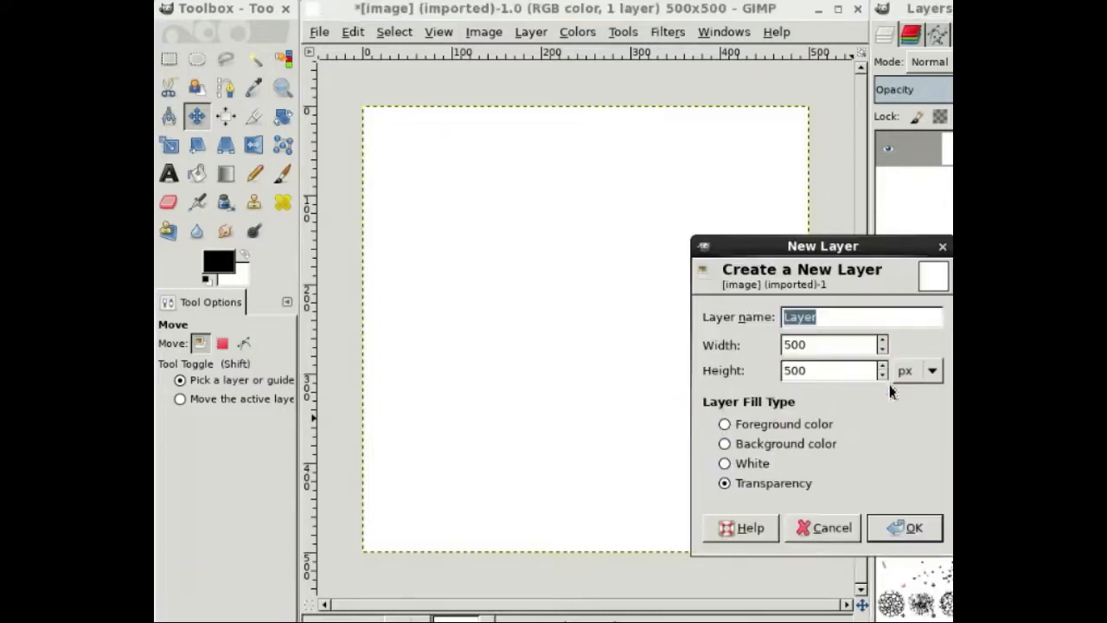
left_click(789, 490)
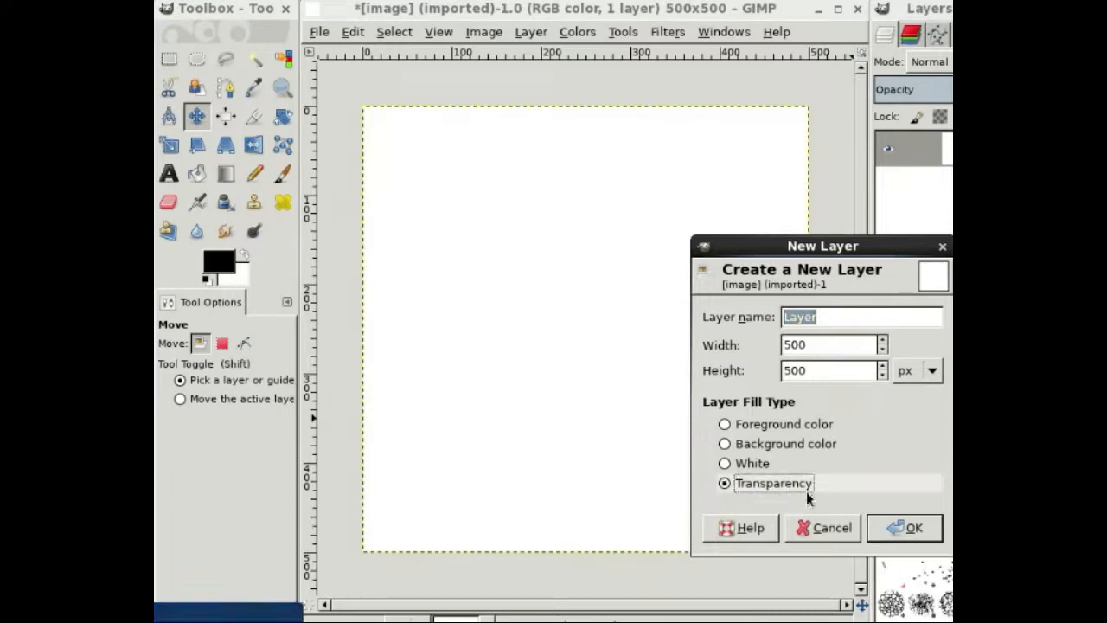
left_click(892, 530)
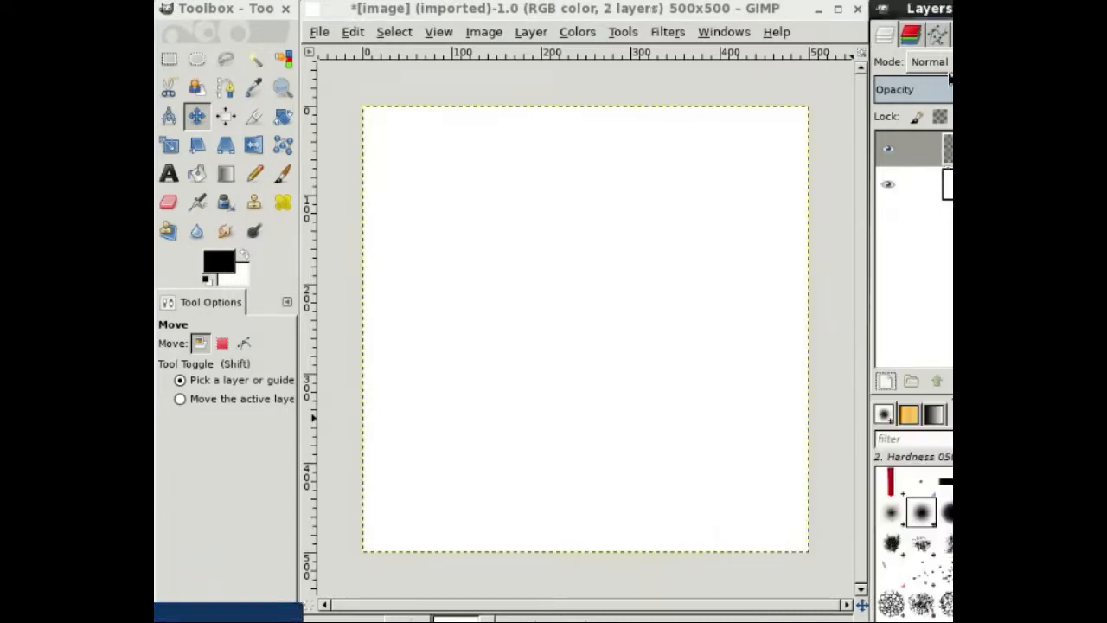
Hide the white image.png layer, leaving the canvas unobstructed by the Layers window.
left_click_drag(937, 14, 830, 24)
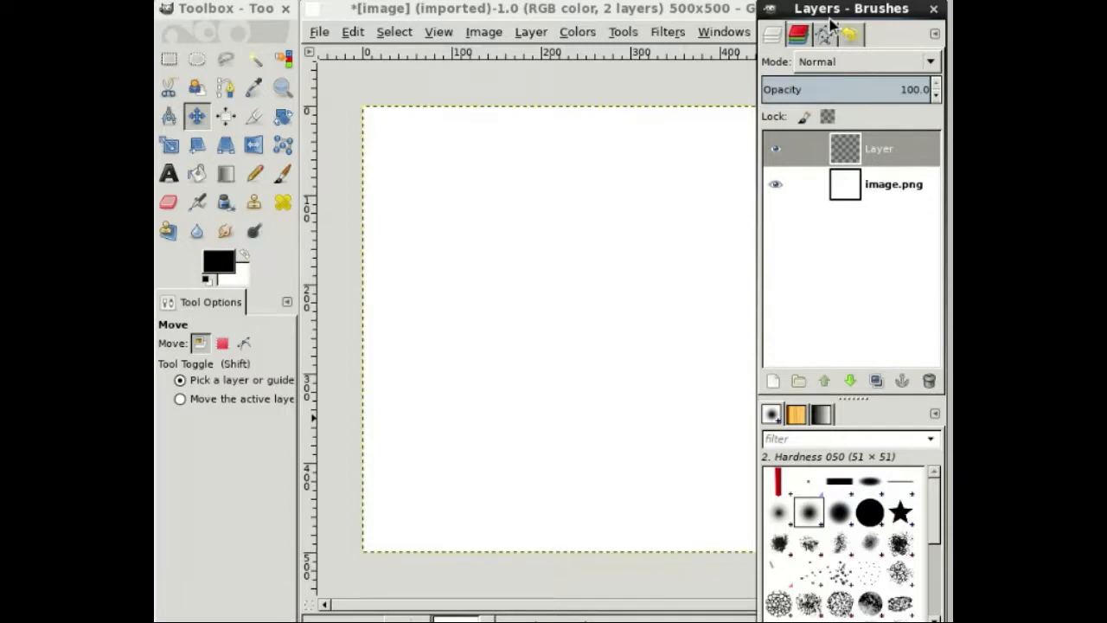
left_click_drag(830, 19, 857, 14)
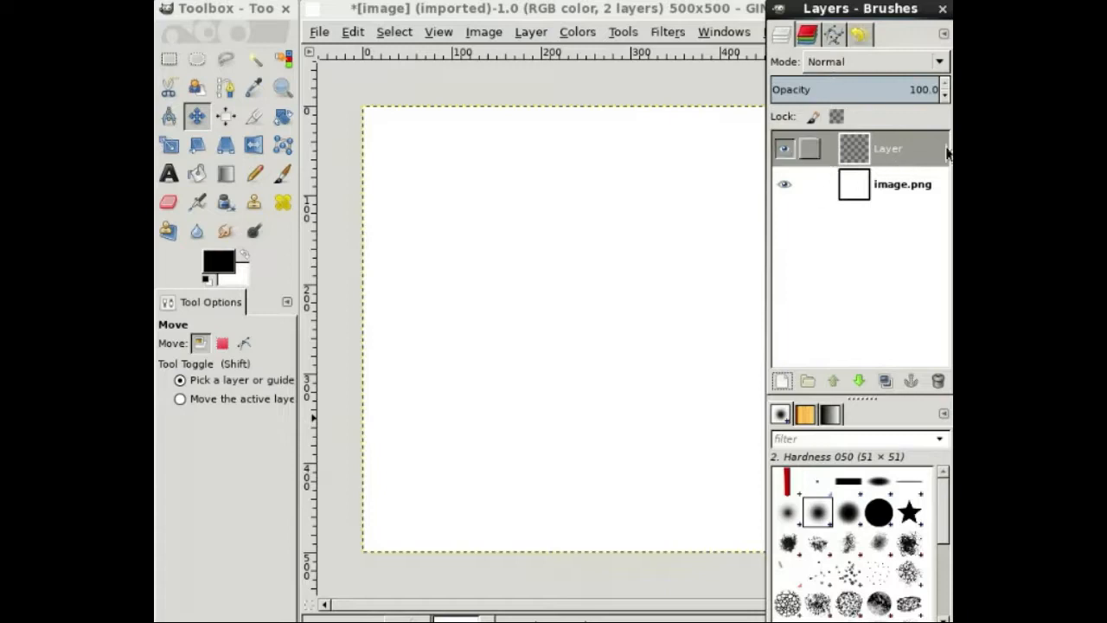
left_click(784, 189)
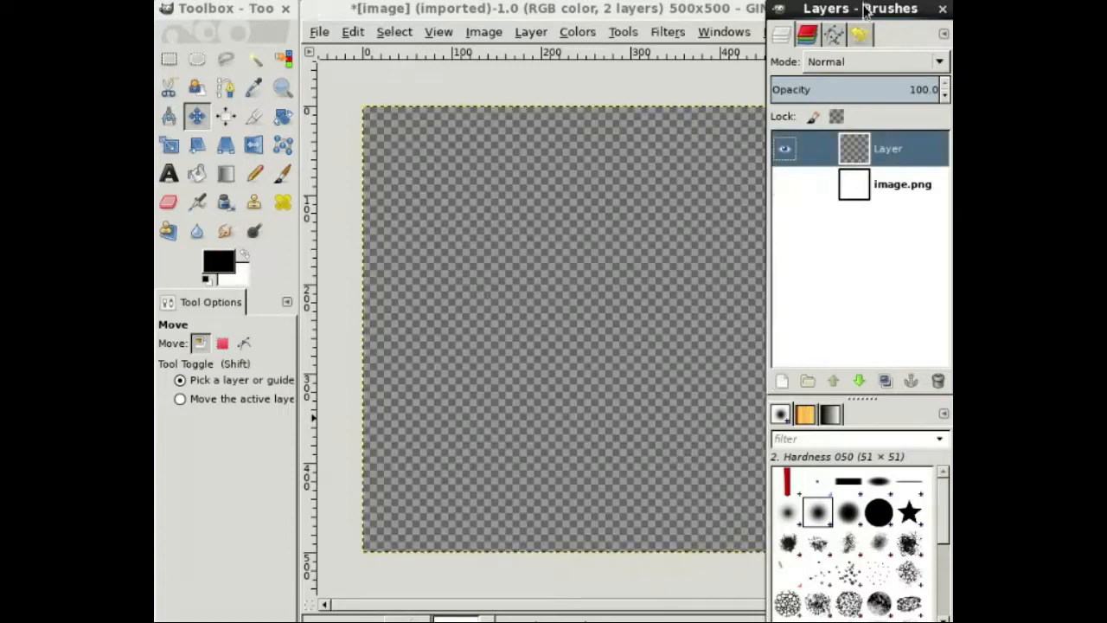
mouse_move(867, 15)
left_mouse_down()
mouse_move(951, 15)
mouse_move(908, 10)
left_mouse_up()
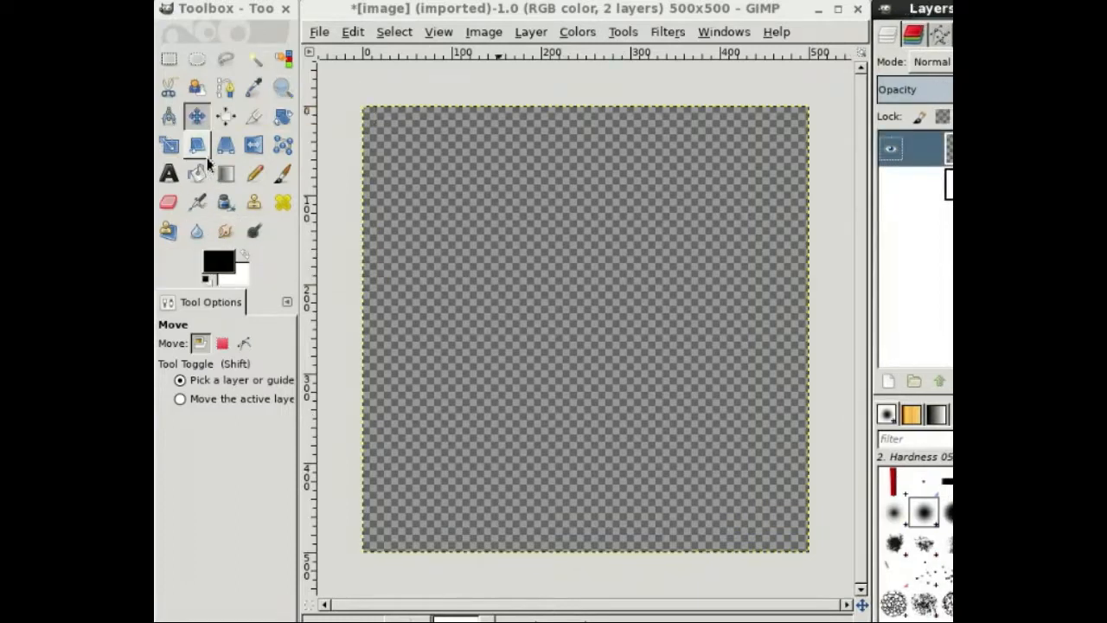
Select a strip of about 500 × 84 px along the canvas's lower edge and fill it with the Pine pattern.
left_click(168, 63)
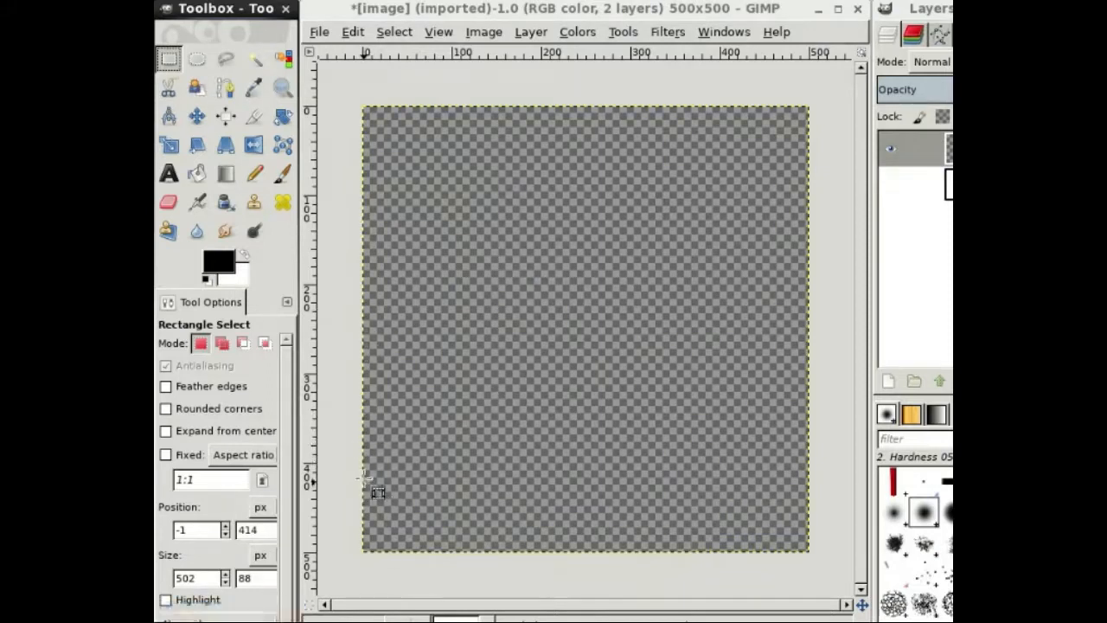
left_click_drag(364, 478, 806, 551)
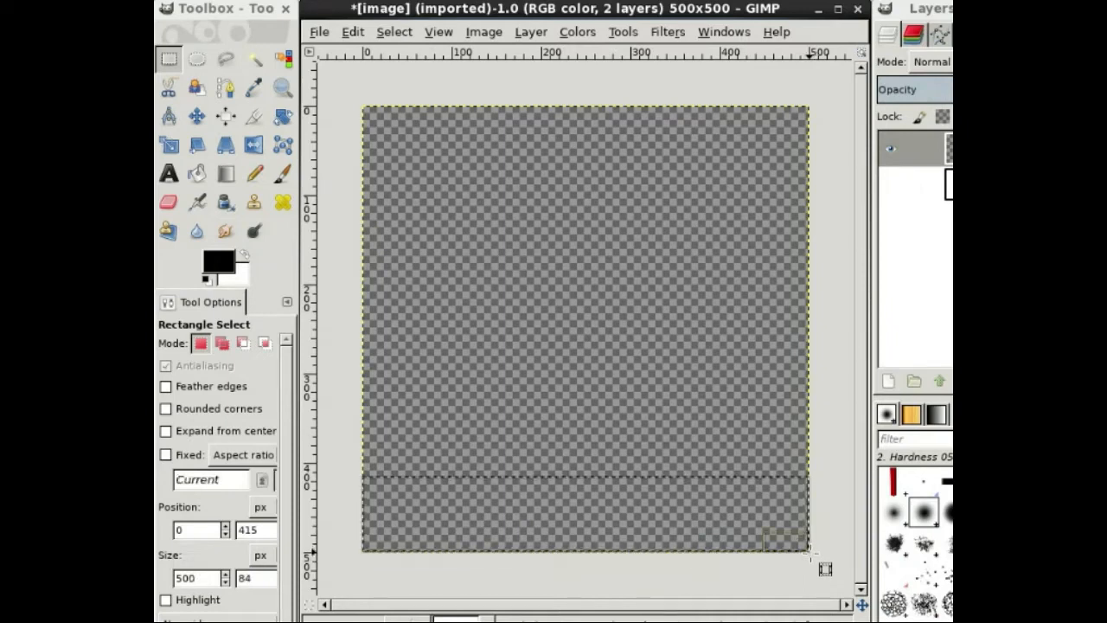
left_click(197, 175)
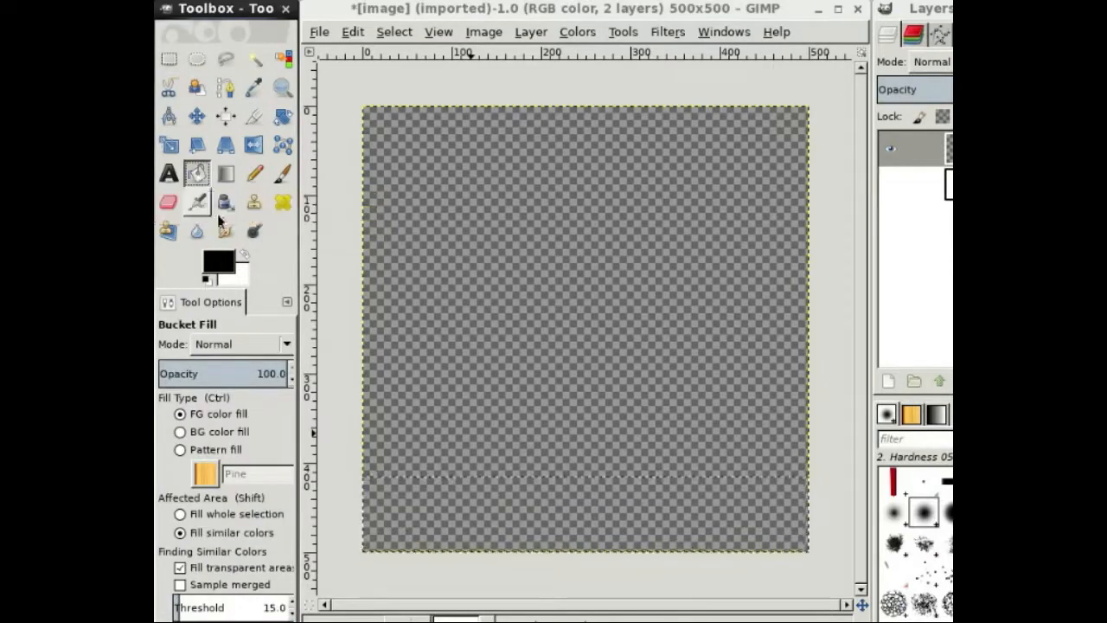
left_click(183, 451)
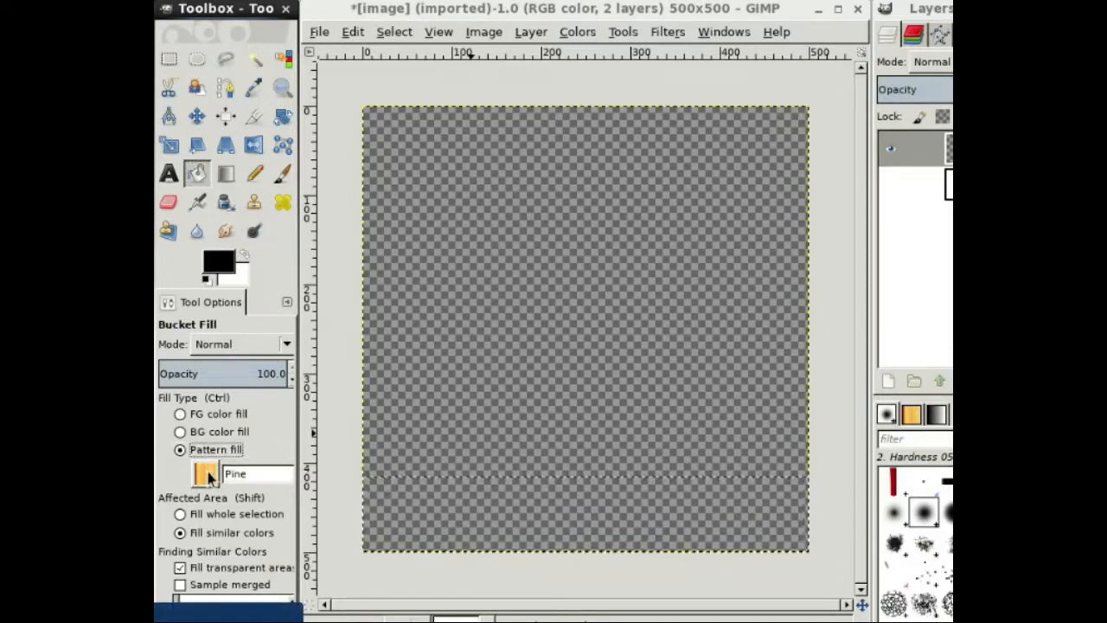
left_click(207, 478)
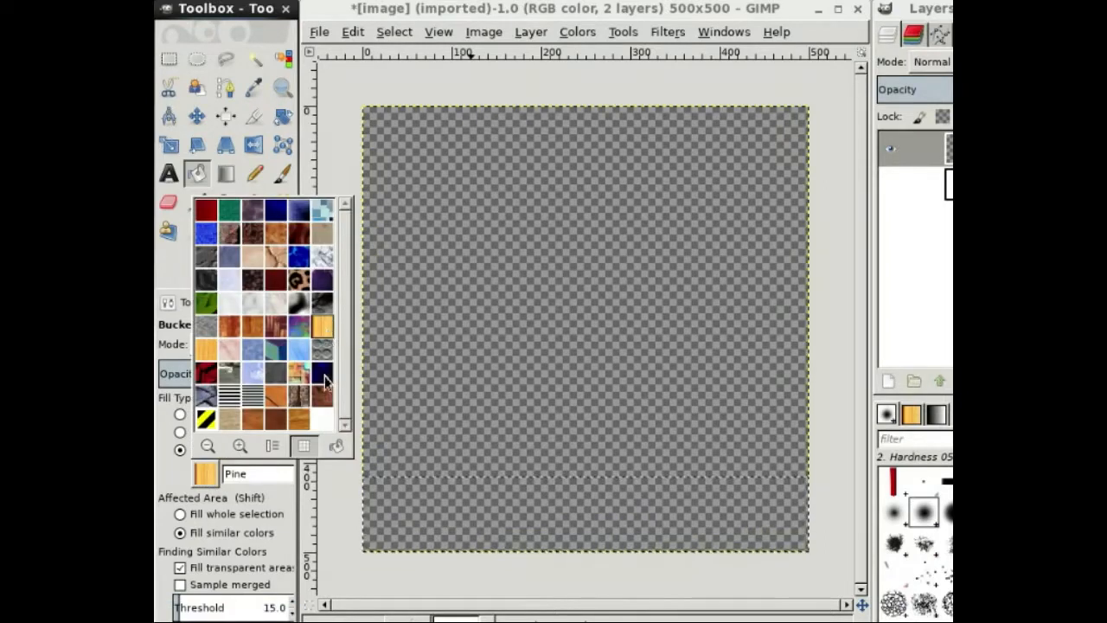
left_click(185, 487)
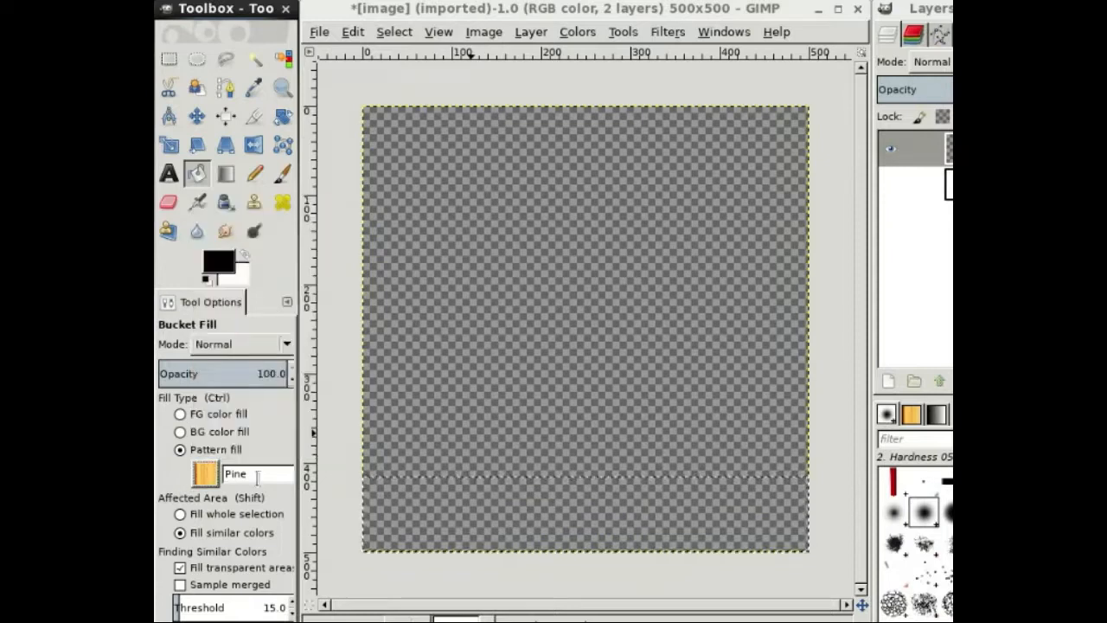
left_click(601, 517)
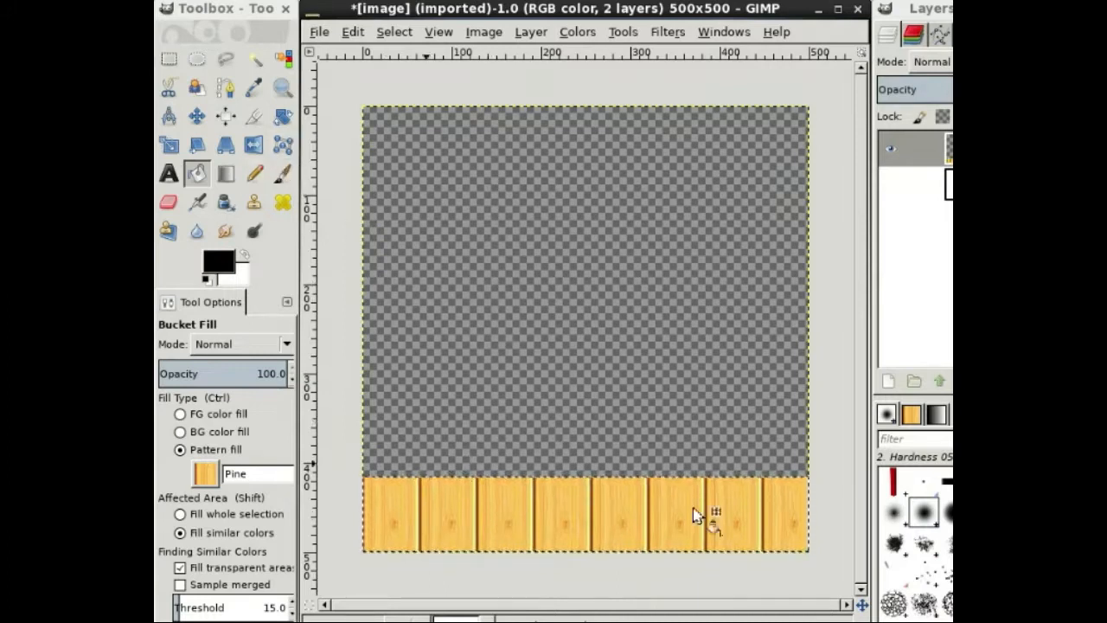
Apply a Perspective transform that pulls the plank strip's two lower corners outward and down beyond the canvas, and anchor the floating result.
left_click(230, 154)
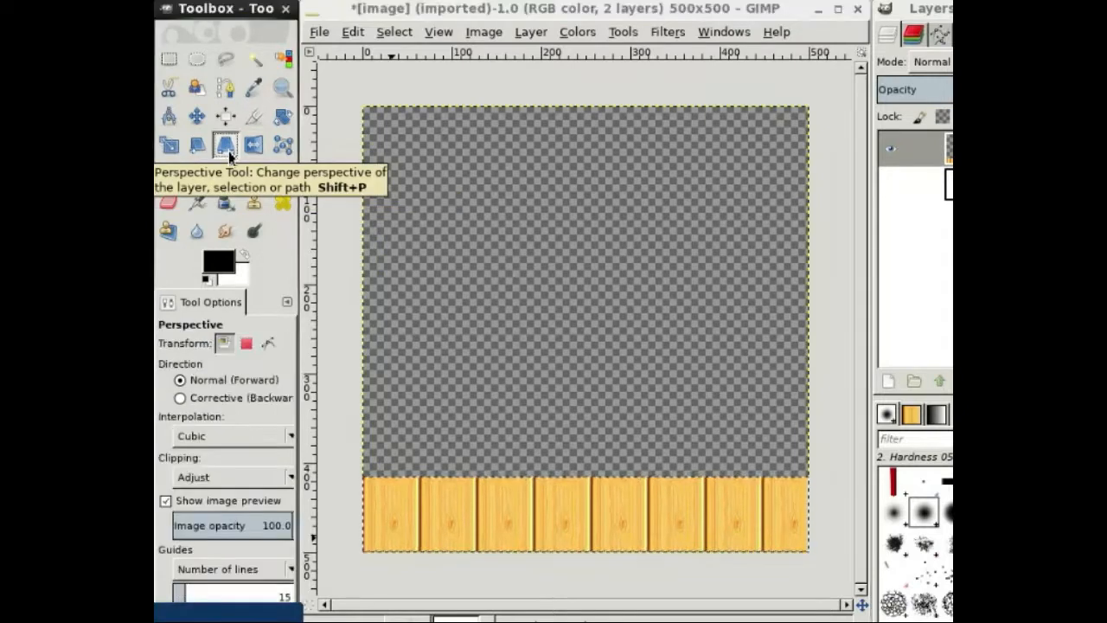
left_click(591, 527)
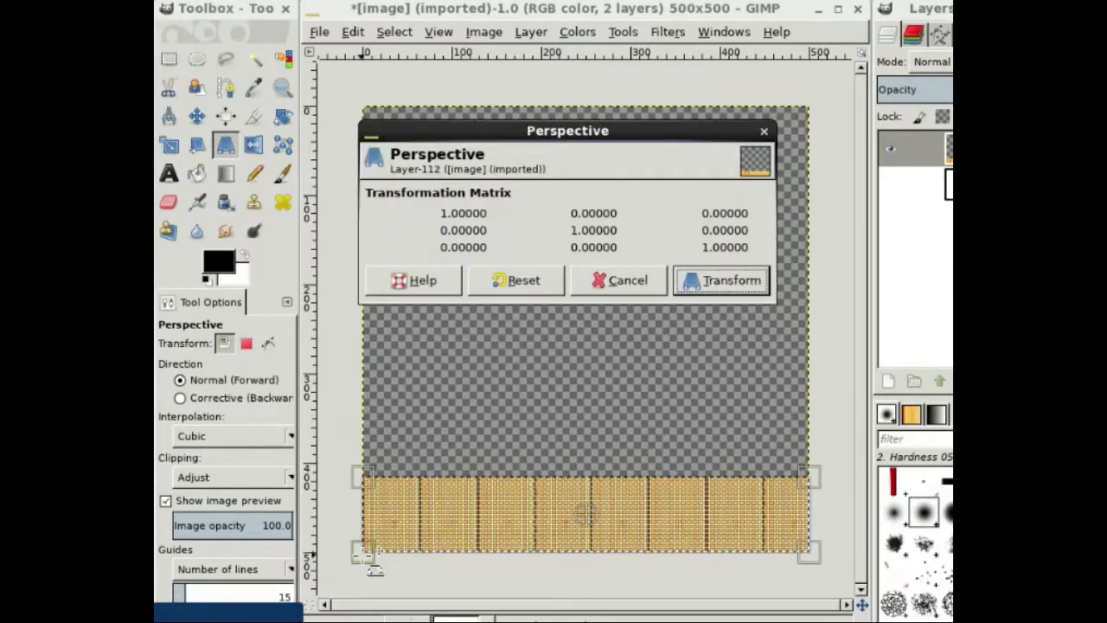
left_click_drag(335, 594, 324, 599)
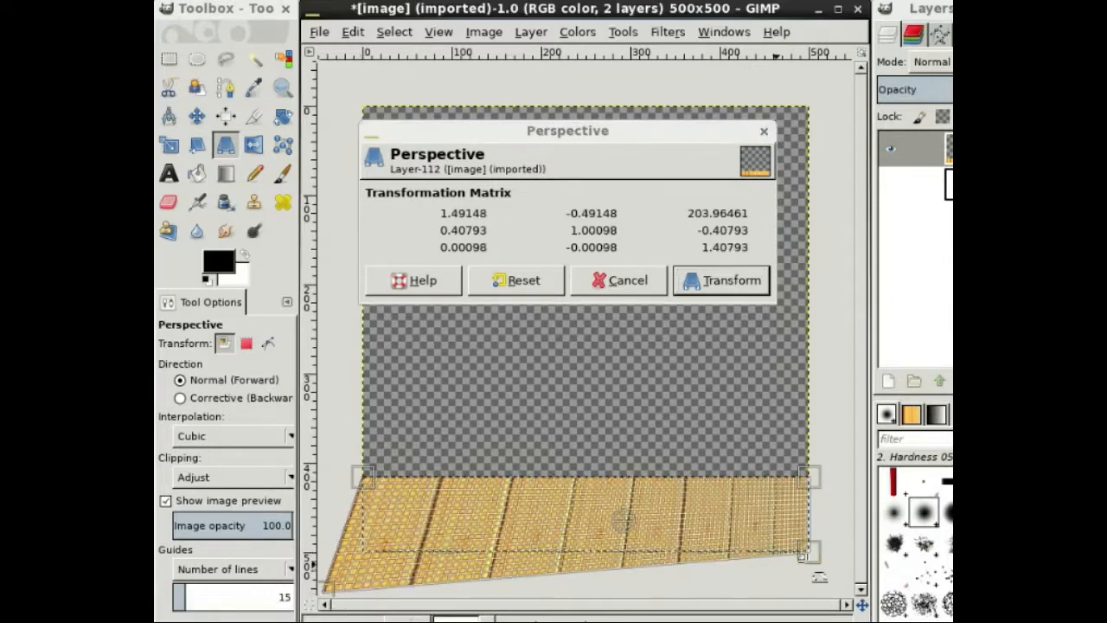
left_click_drag(826, 573, 862, 606)
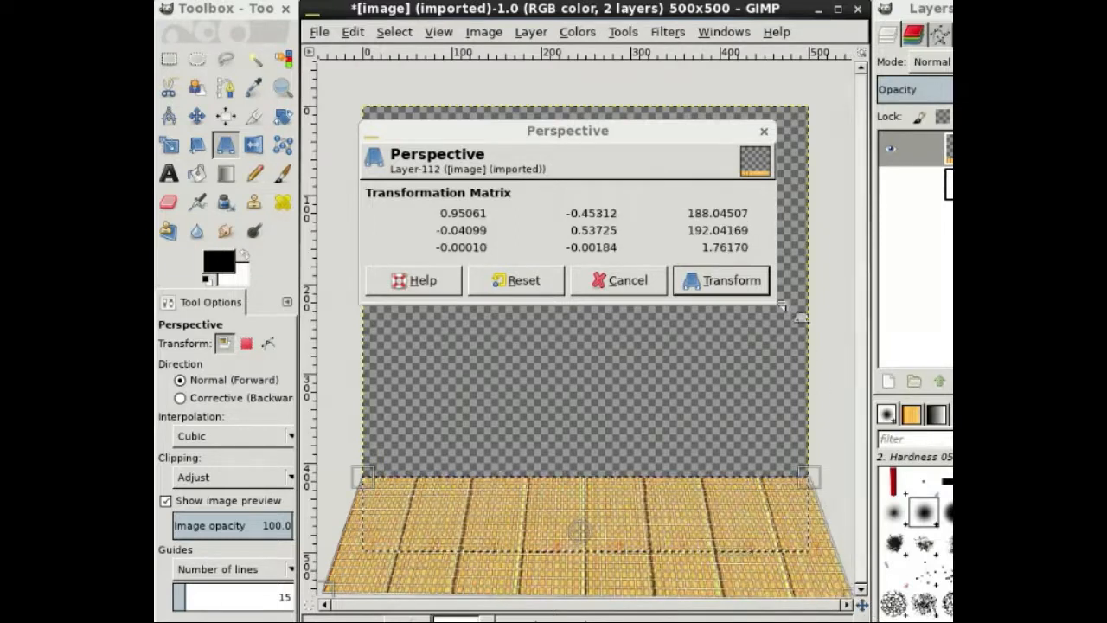
left_click(747, 284)
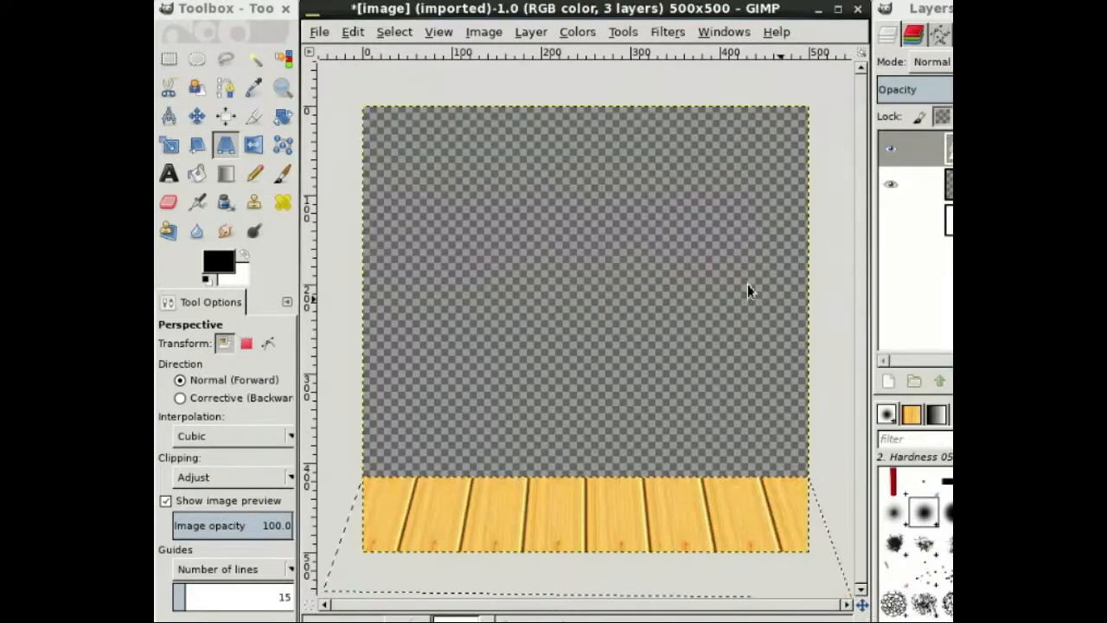
left_click(527, 35)
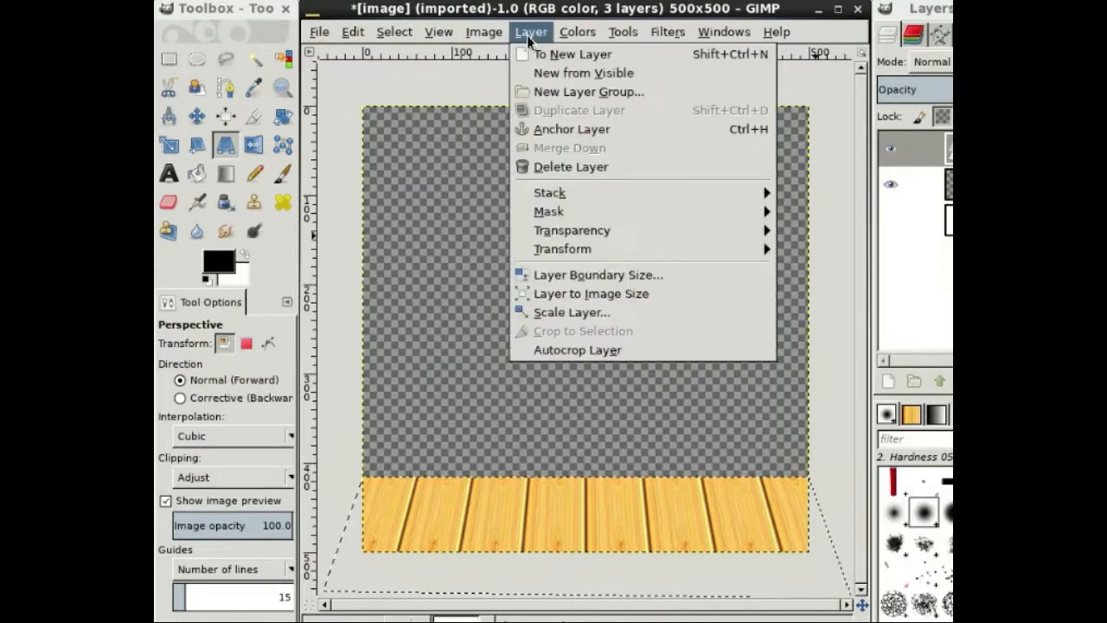
left_click(551, 129)
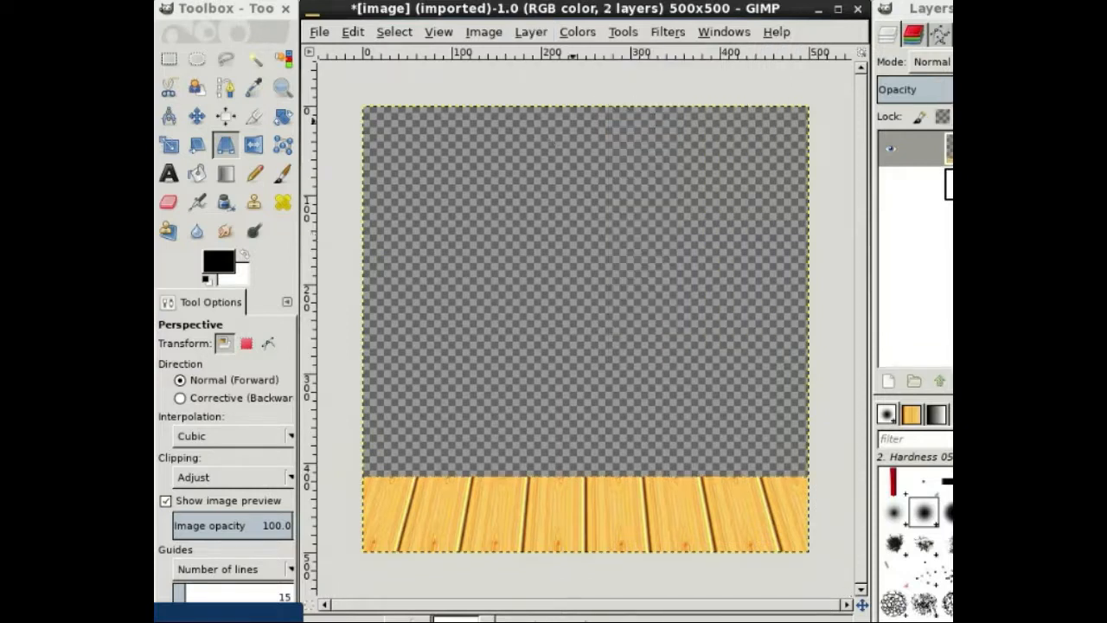
Add another 500 × 500 px transparent layer above the wooden floor layer.
left_click_drag(900, 16, 842, 13)
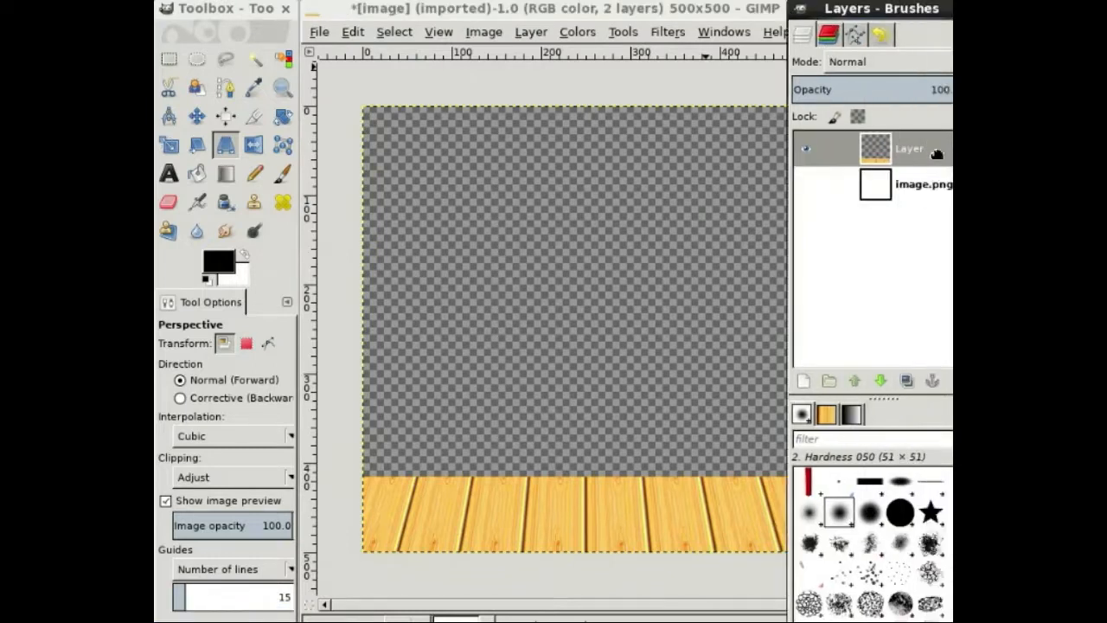
left_click(937, 149)
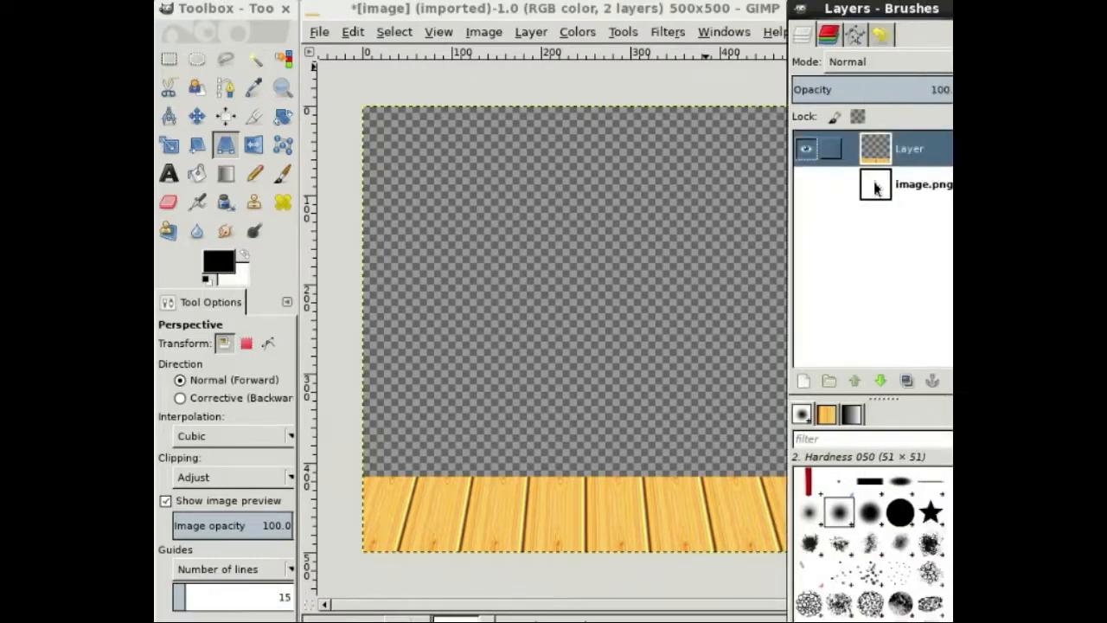
left_click(803, 381)
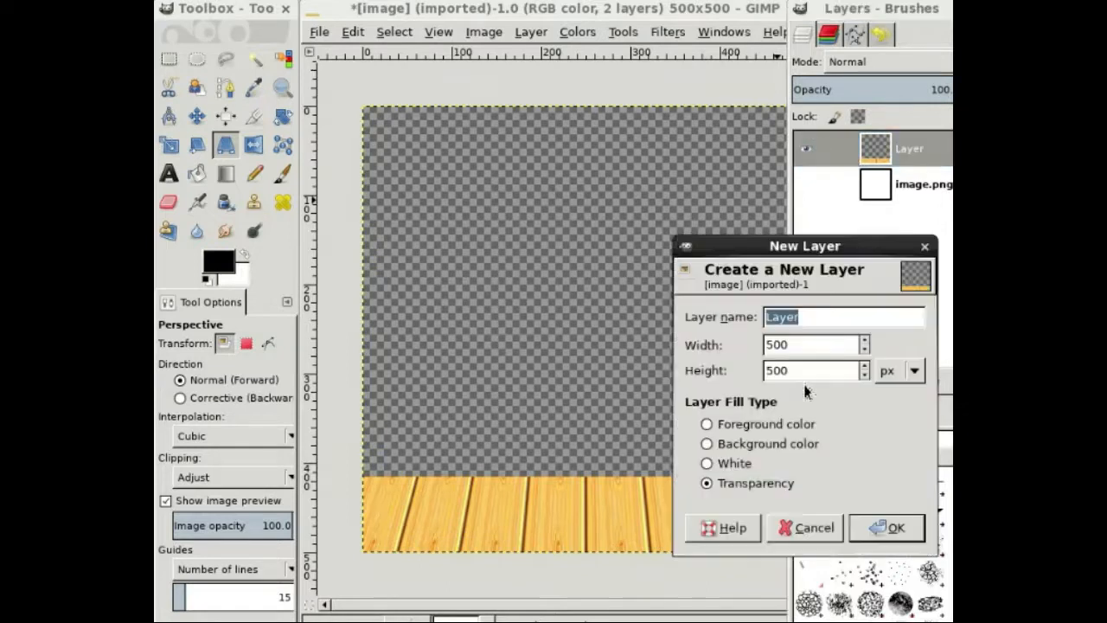
left_click(896, 527)
left_click_drag(889, 17, 891, 9)
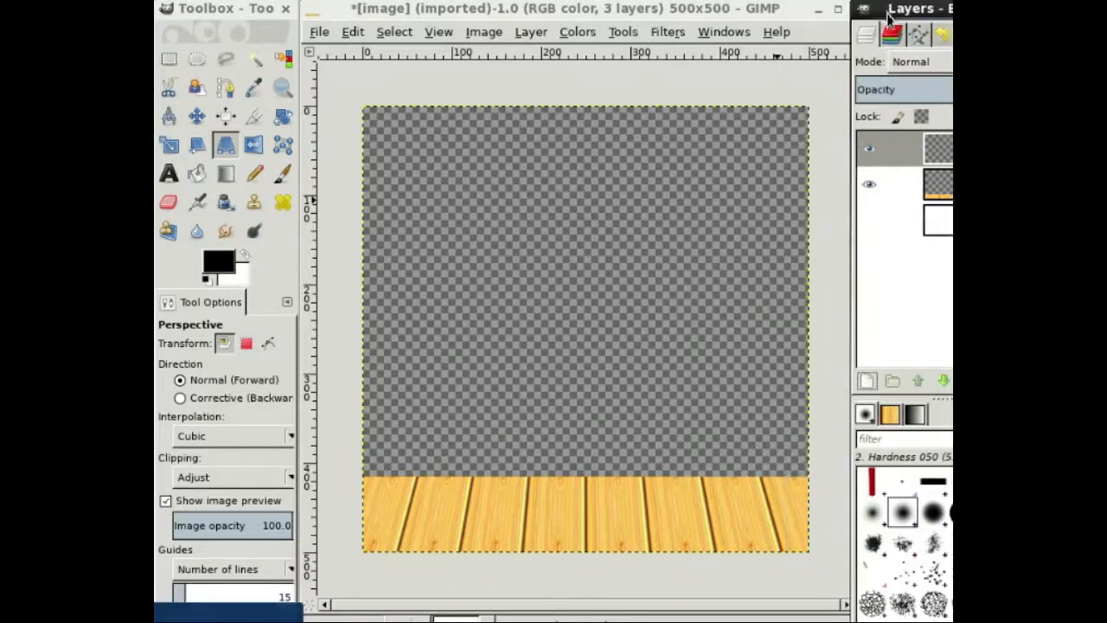
Start a path with four anchors forming a shallow trough about 100 px wide on the left part of the wooden floor.
left_click(225, 90)
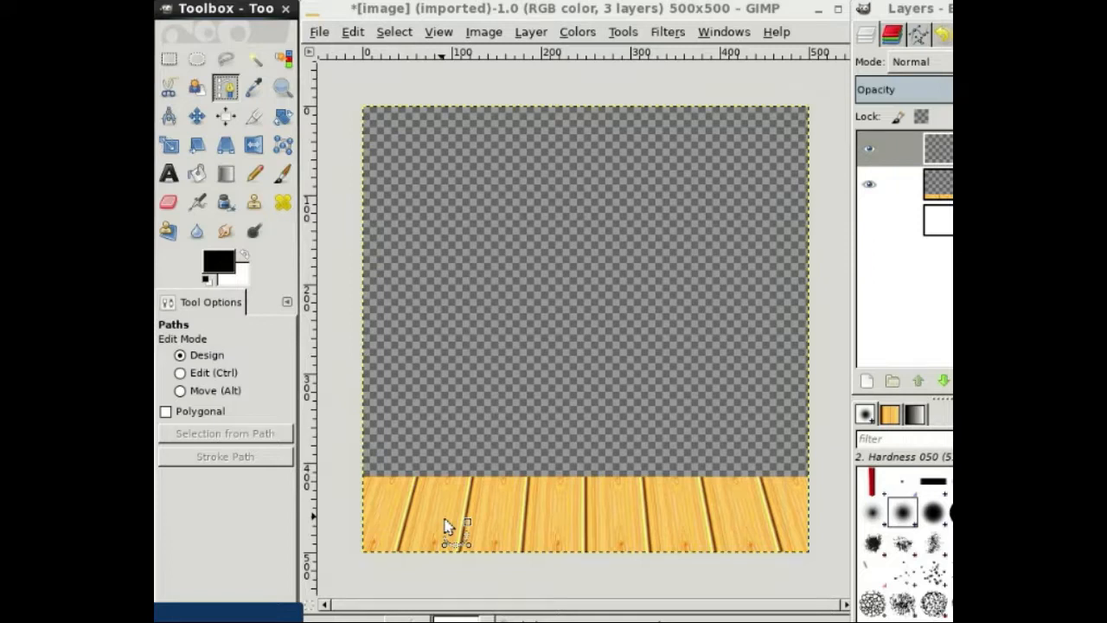
left_click(442, 517)
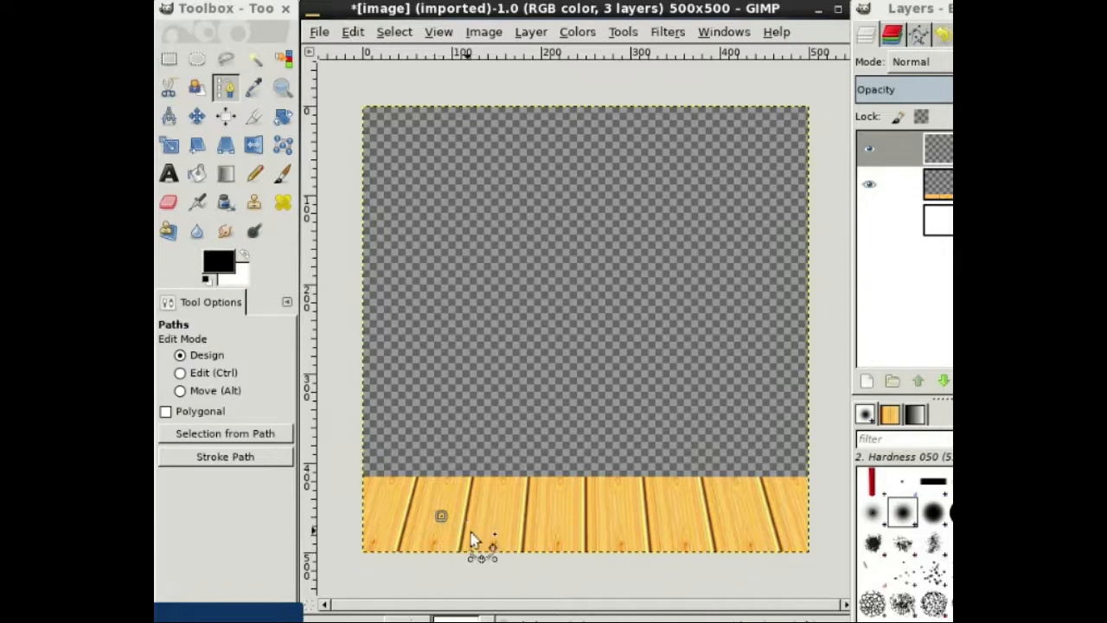
left_click(466, 529)
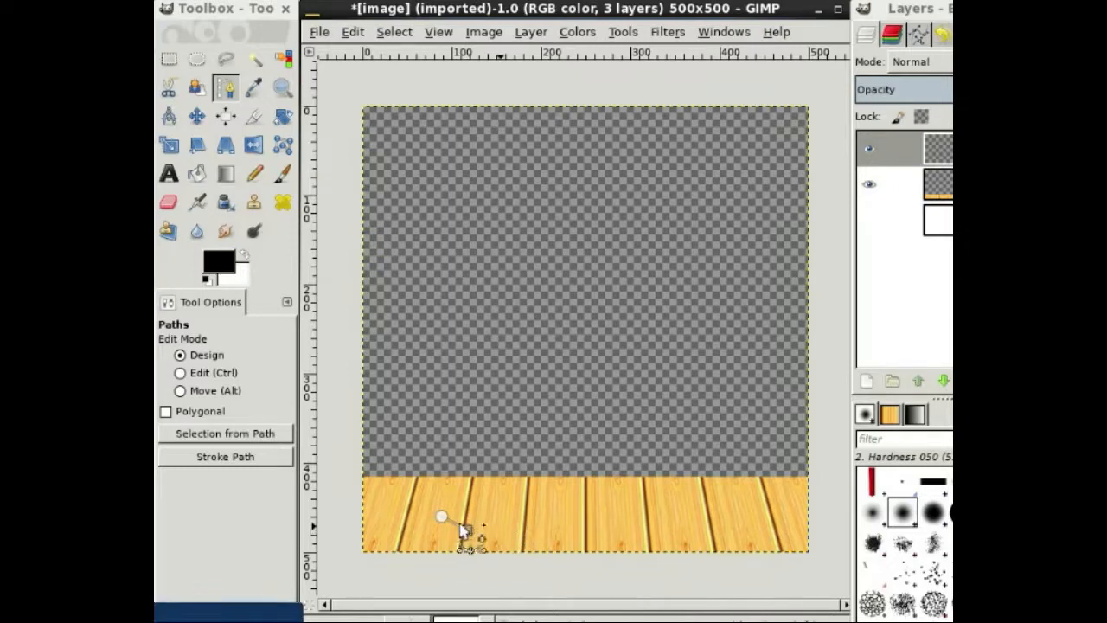
left_click(519, 531)
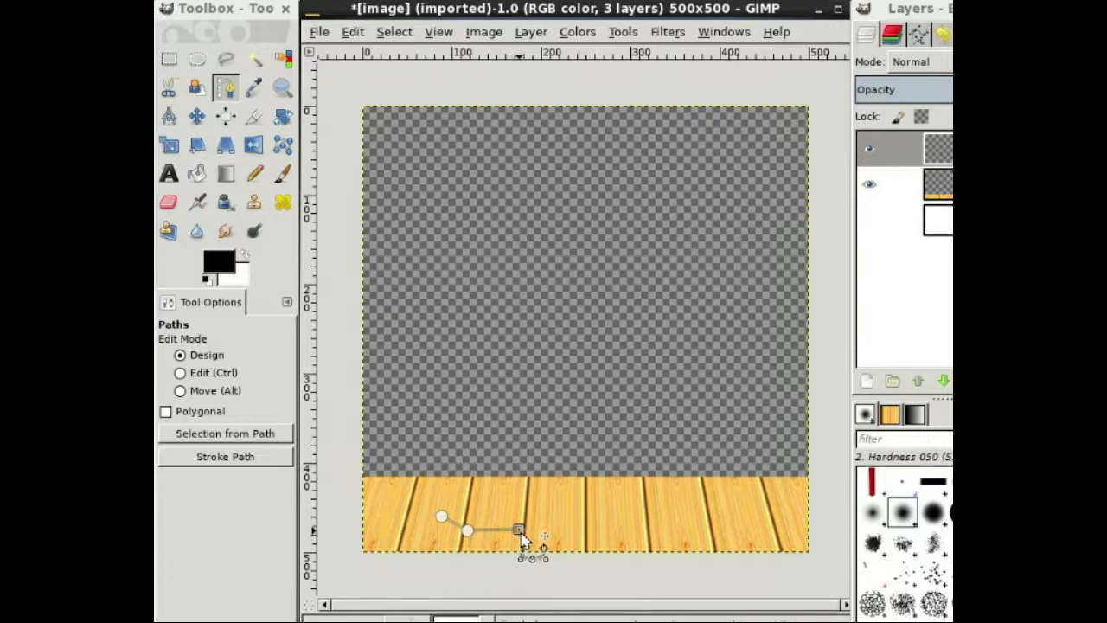
left_click_drag(519, 532, 513, 534)
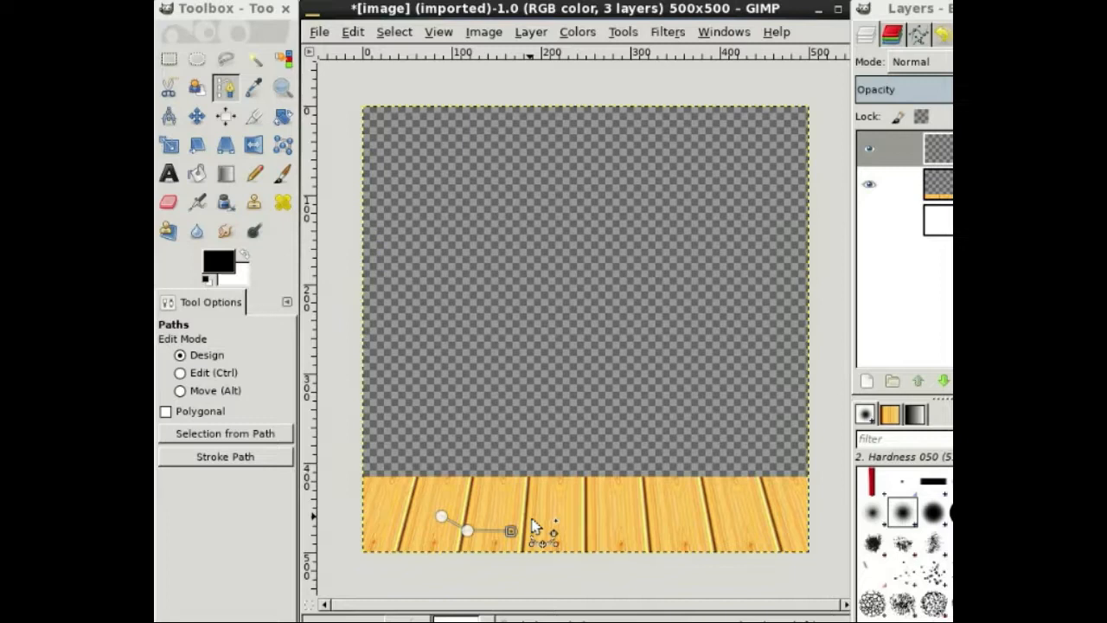
left_click(529, 516)
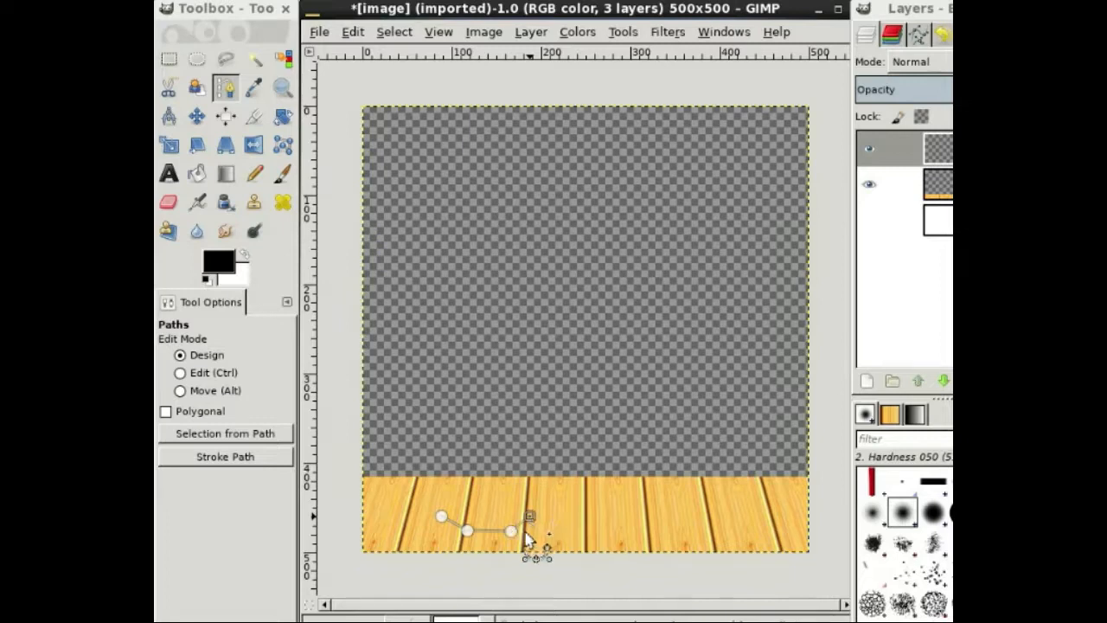
Extend the path straight up to two anchors just above the canvas's upper edge and close it at the first floor anchor.
left_click(525, 102)
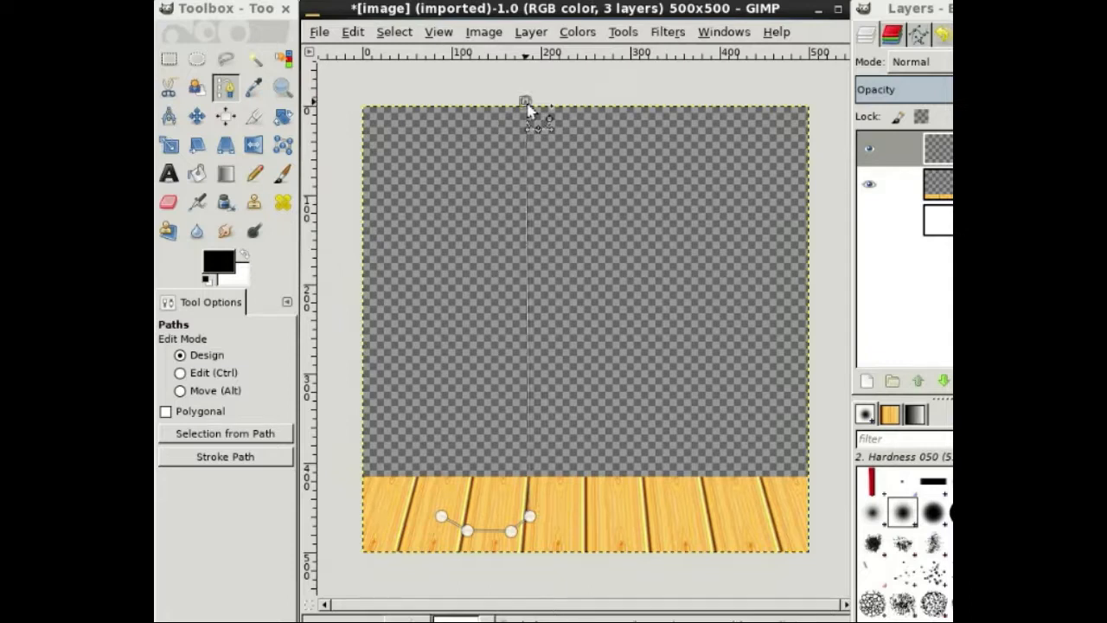
left_click(439, 102)
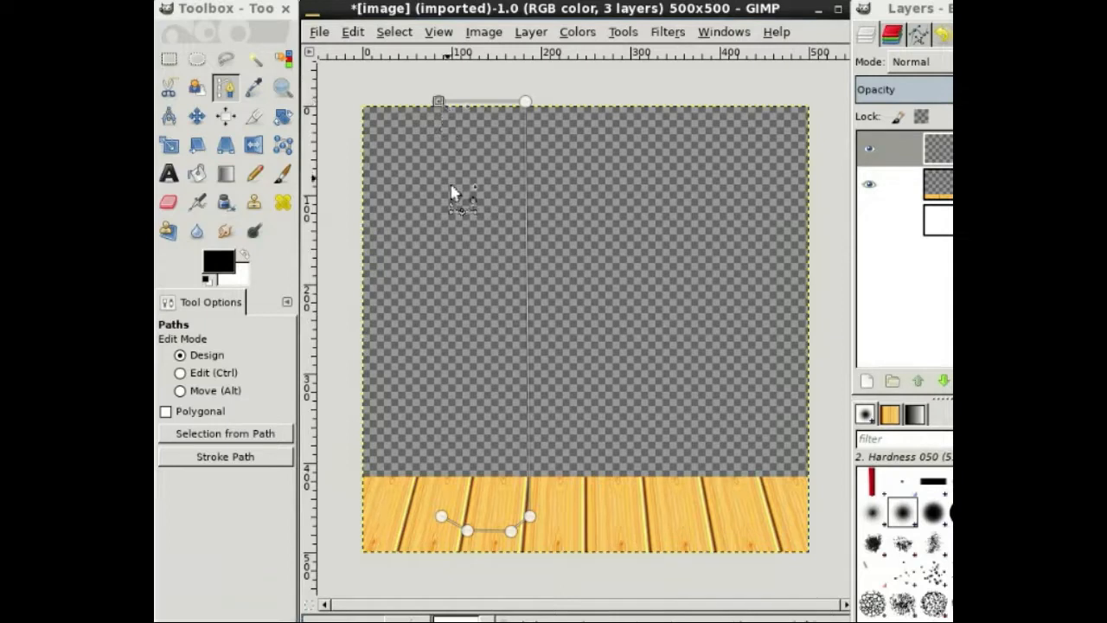
key("ctrl")
left_click(441, 517)
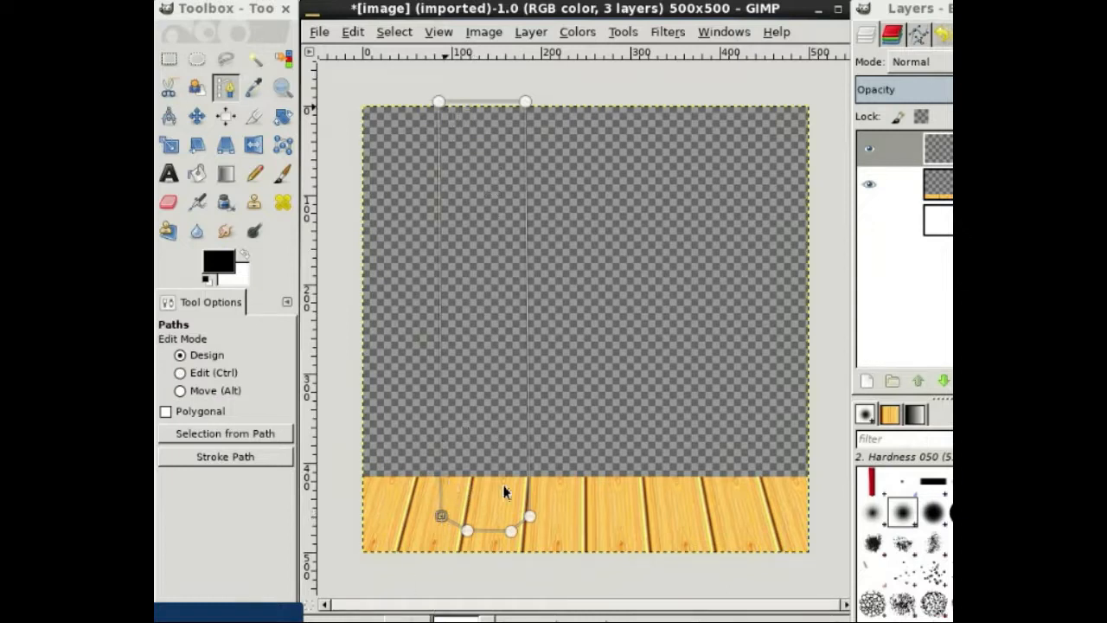
Fine-tune the path's two upper corner anchors so both long sides run vertically above the floor anchors.
left_click(526, 103)
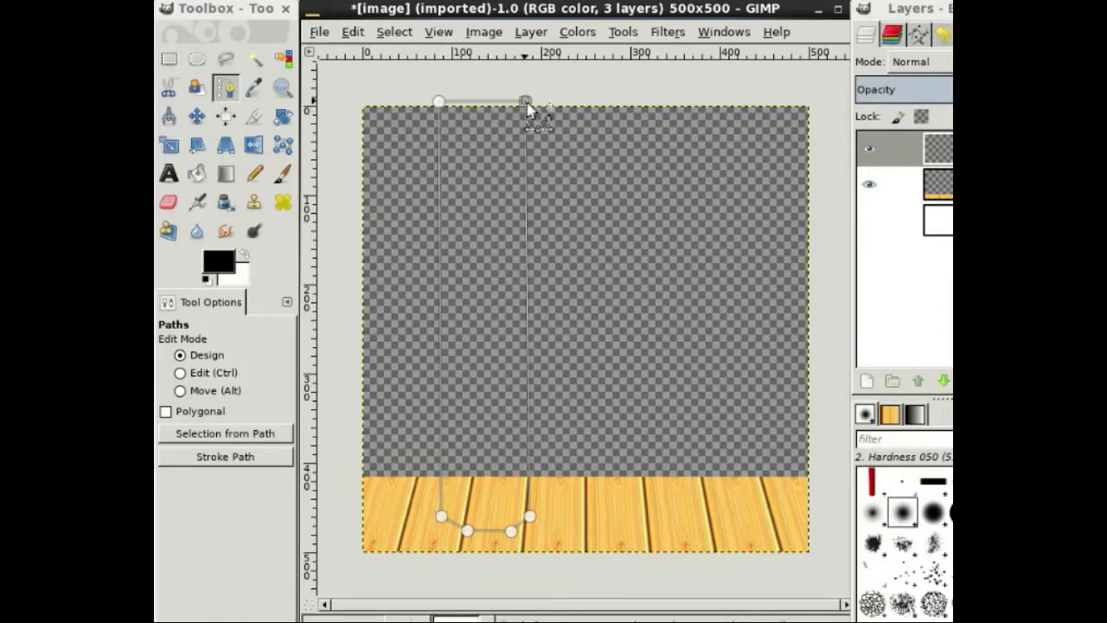
left_click_drag(527, 103, 533, 104)
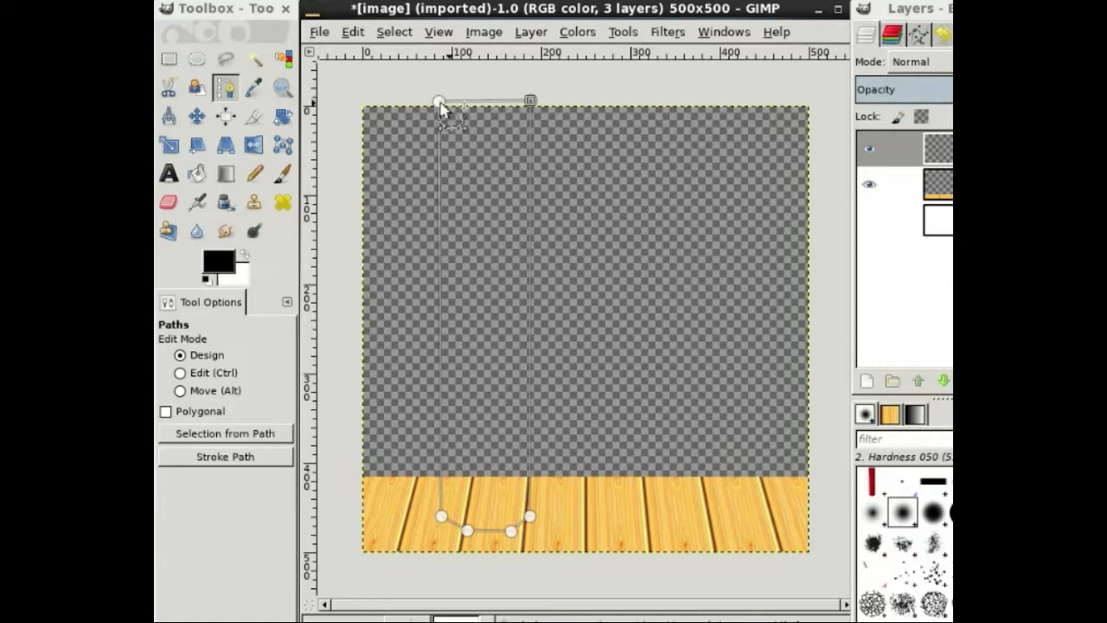
left_click(440, 102)
key("Right")
key("Right")
key("Right")
key("Right")
key("Right")
key("Right")
key("Right")
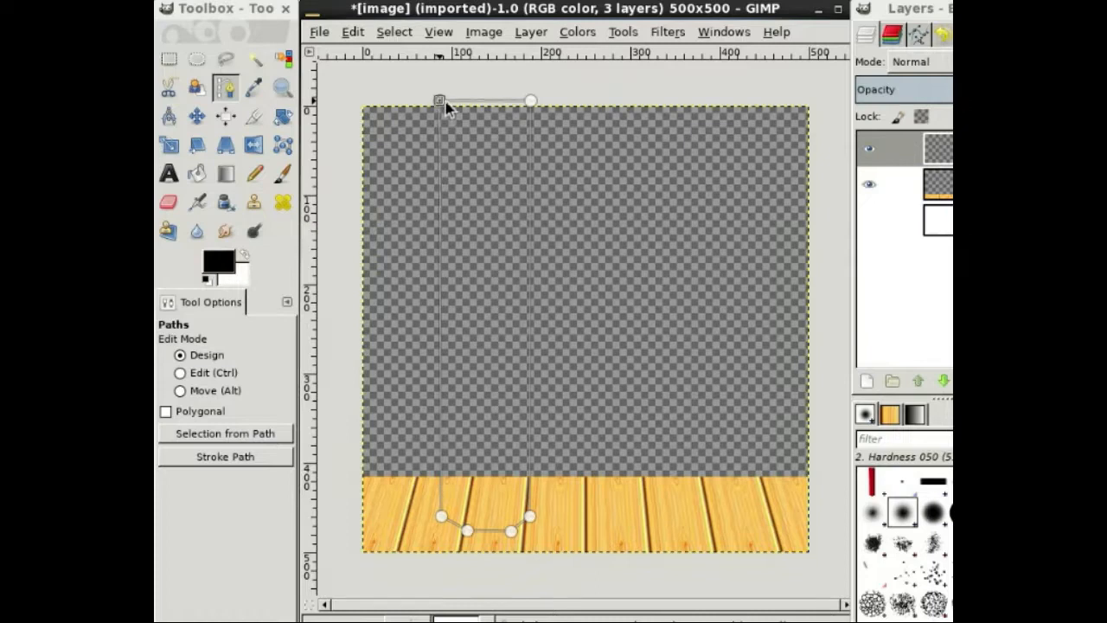
key("Left")
key("Left")
key("Left")
key("Left")
key("Left")
key("Left")
key("Left")
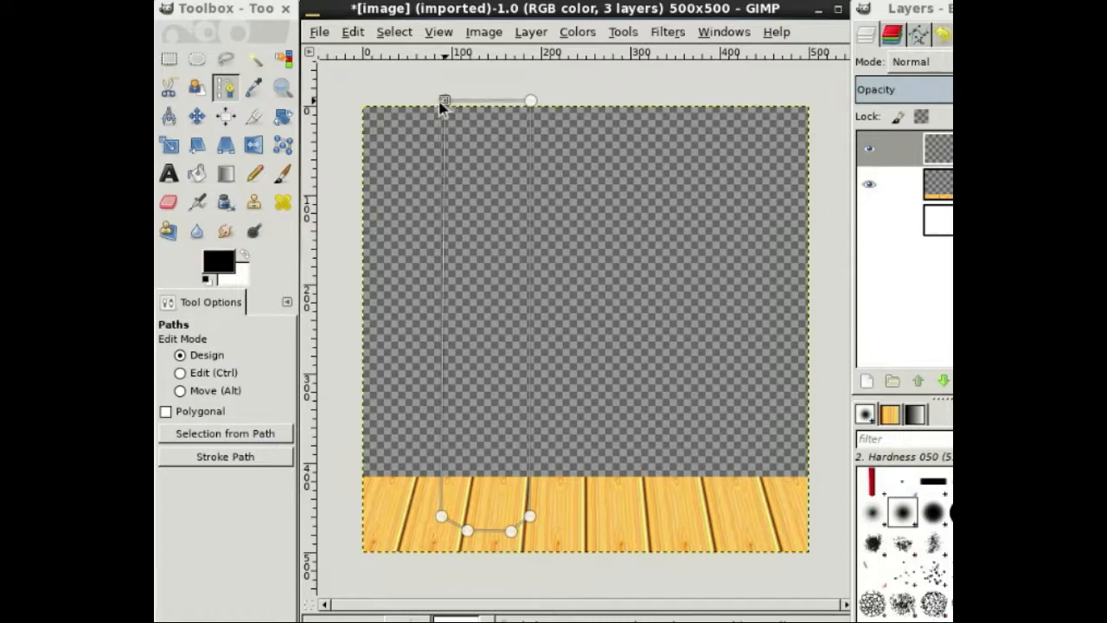
key("Right")
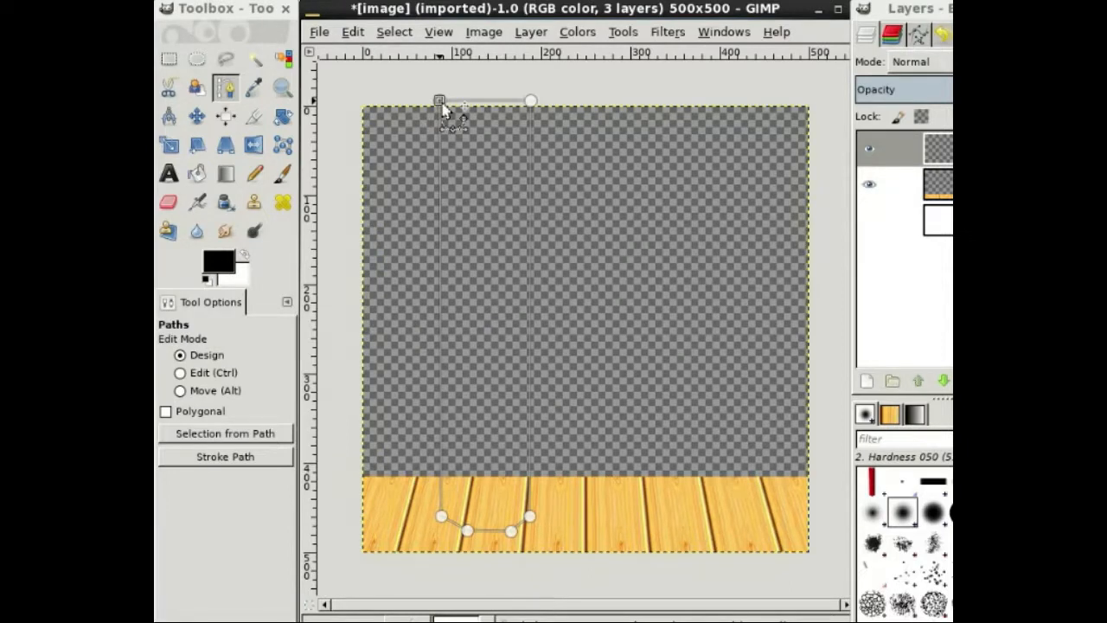
key("Up")
key("Up")
key("Up")
key("Up")
key("Up")
key("Right")
key("Right")
key("Right")
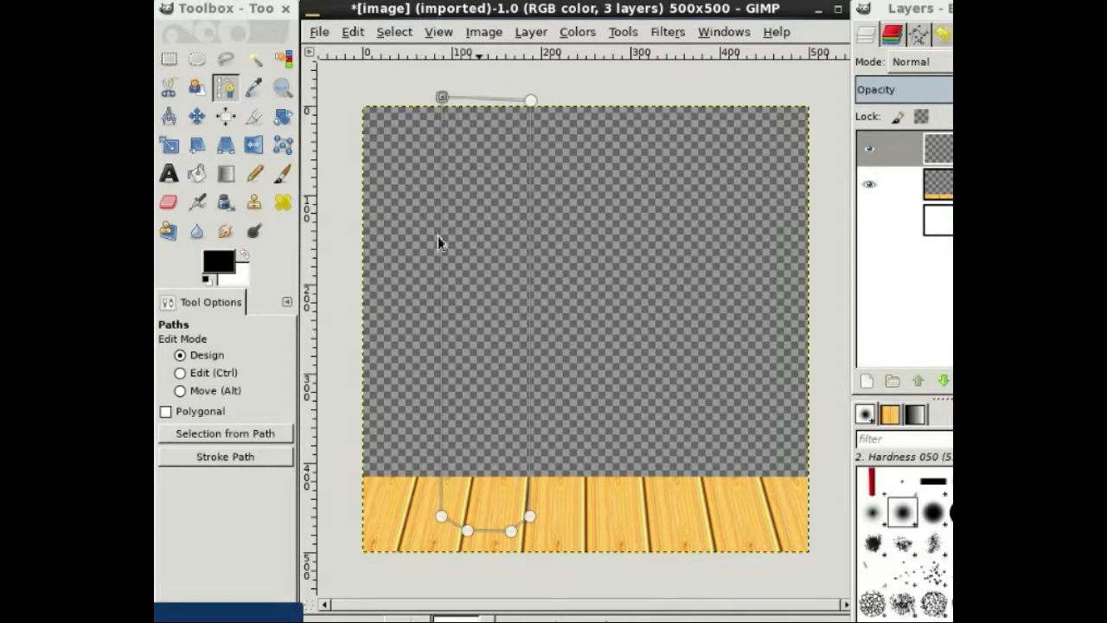
Bend the path's bottom segment downward and the lower-left segment slightly upward, and convert the path to a selection.
left_click(493, 533)
left_click_drag(489, 531, 489, 540)
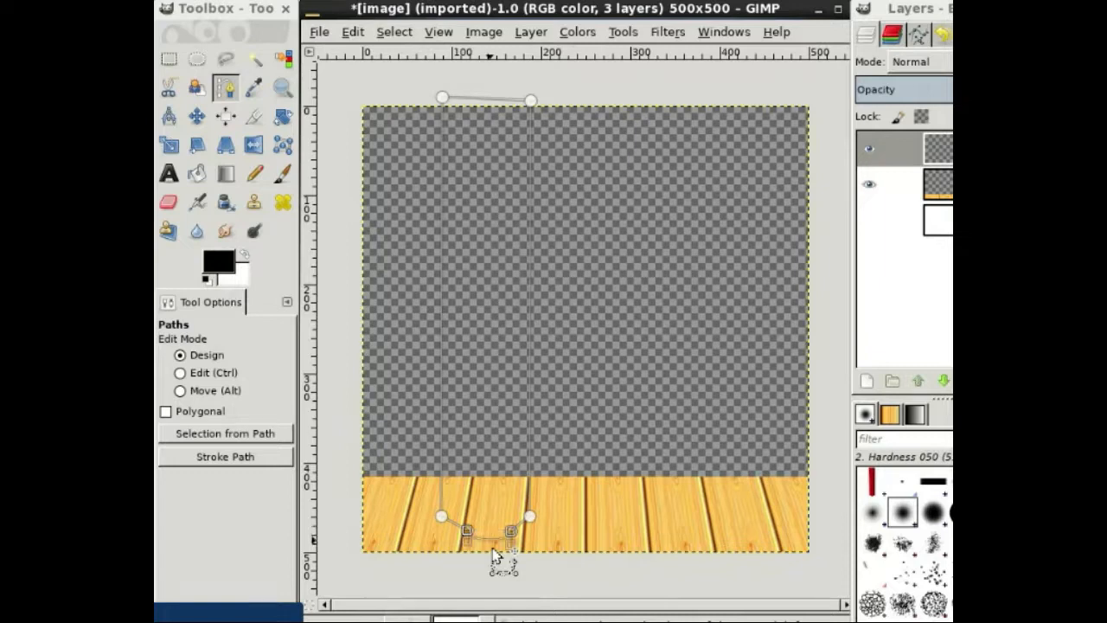
left_click_drag(490, 539, 491, 546)
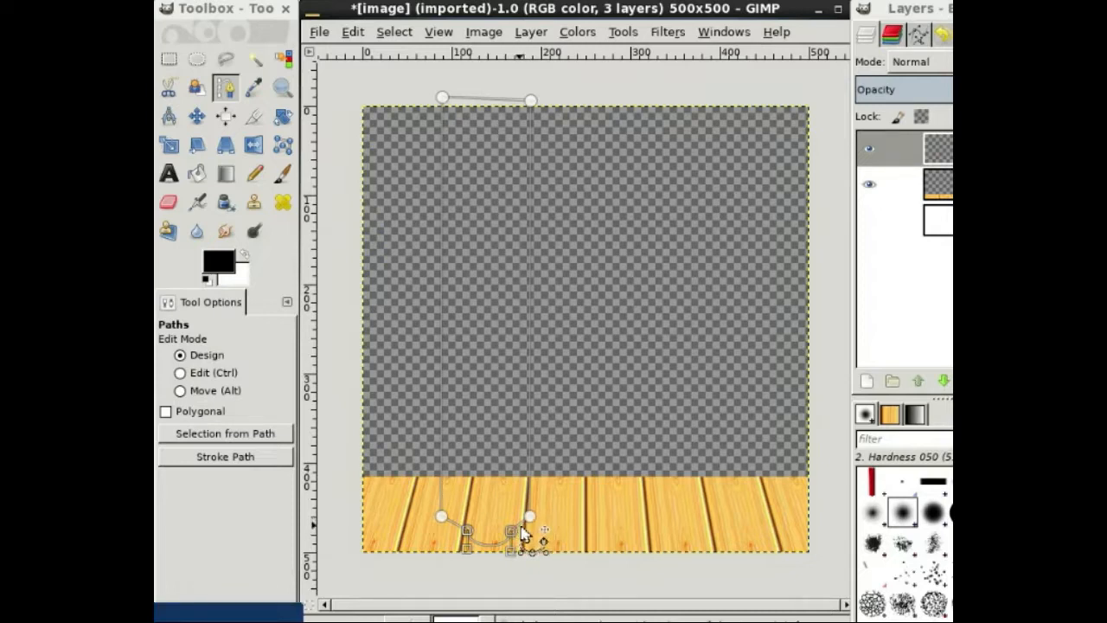
left_click(519, 524)
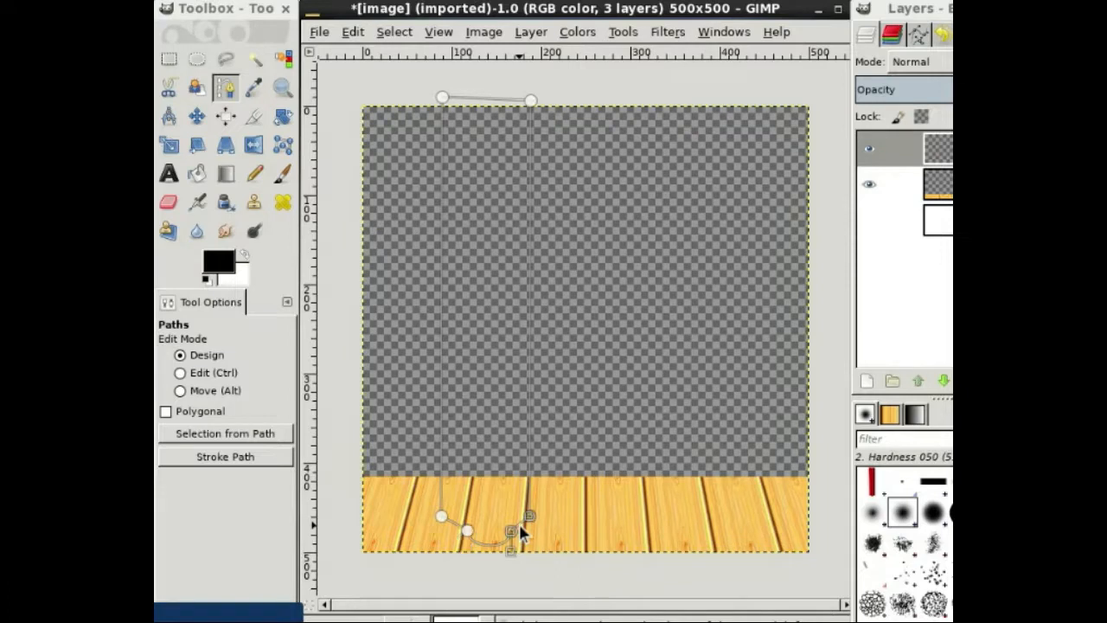
left_click(462, 532)
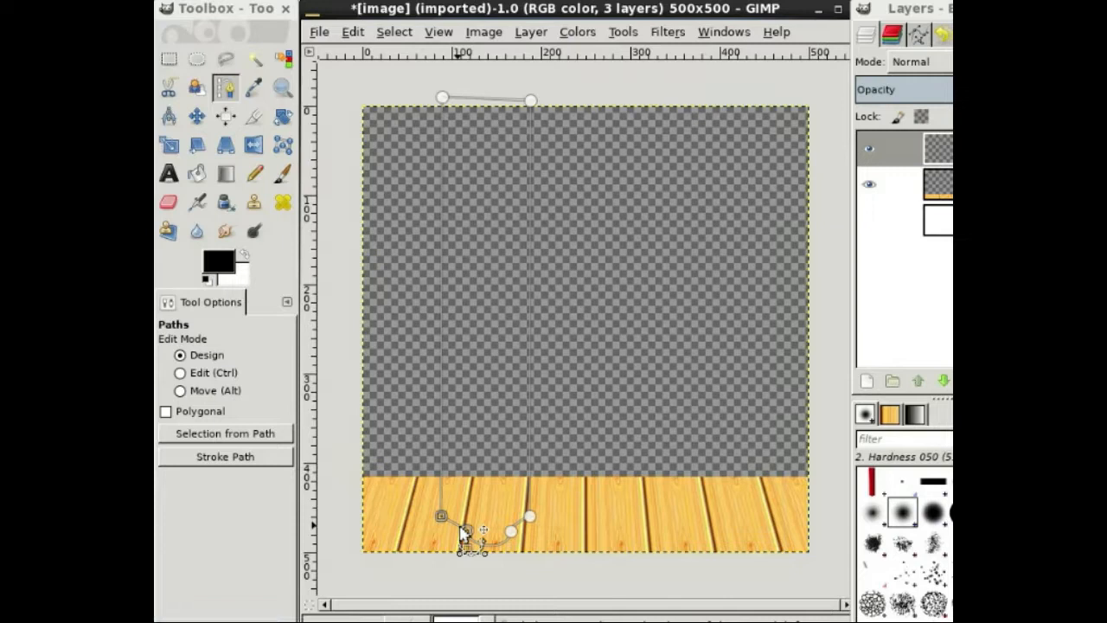
left_click_drag(459, 526, 464, 522)
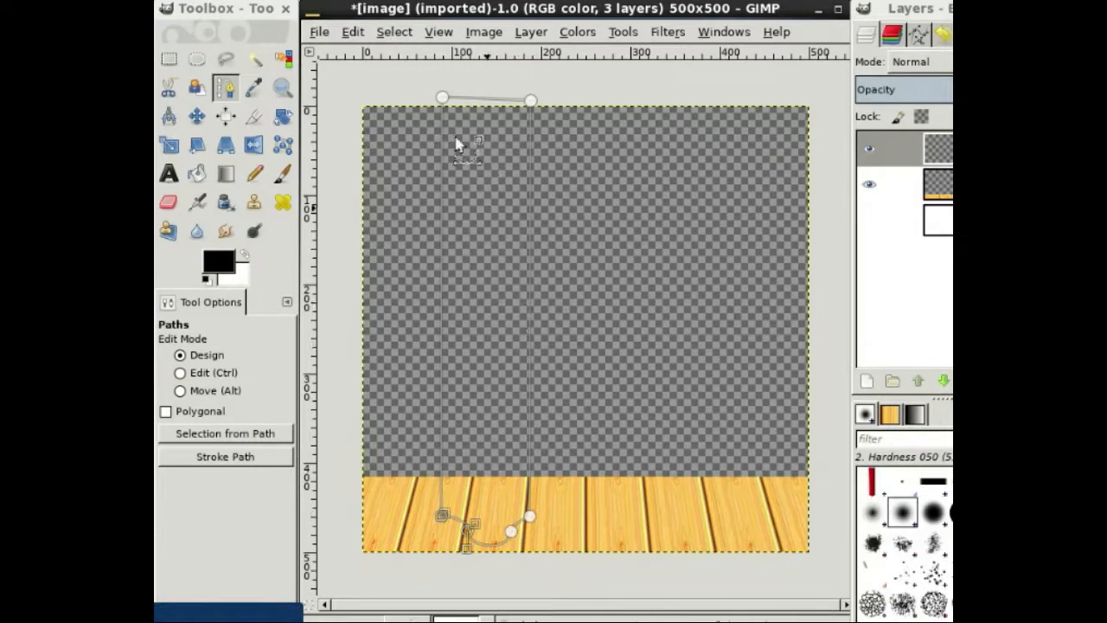
left_click(393, 38)
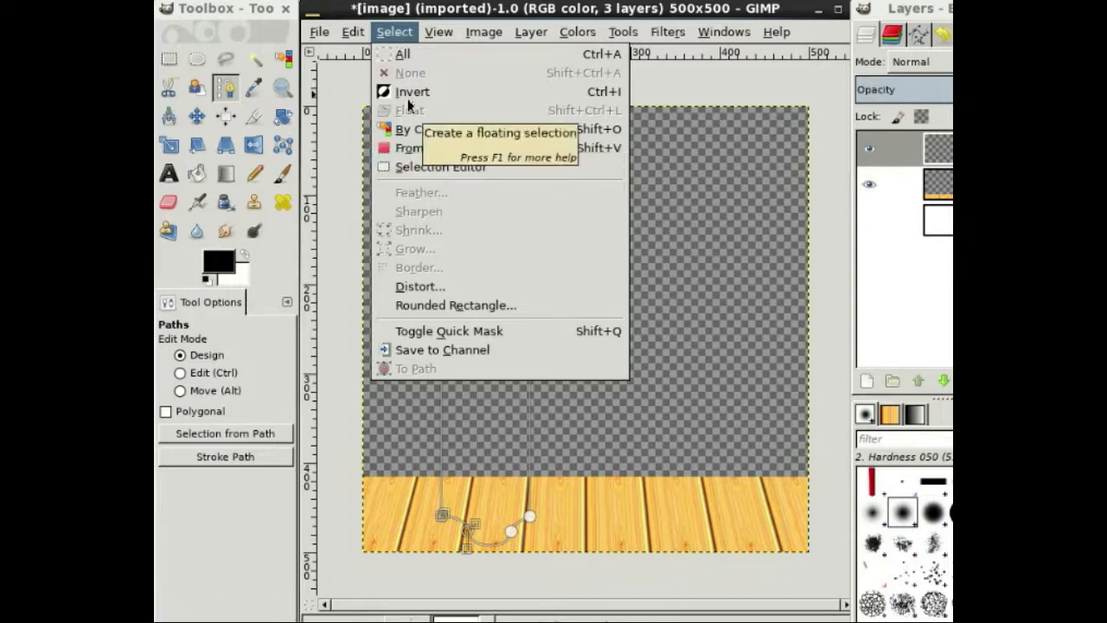
left_click(400, 148)
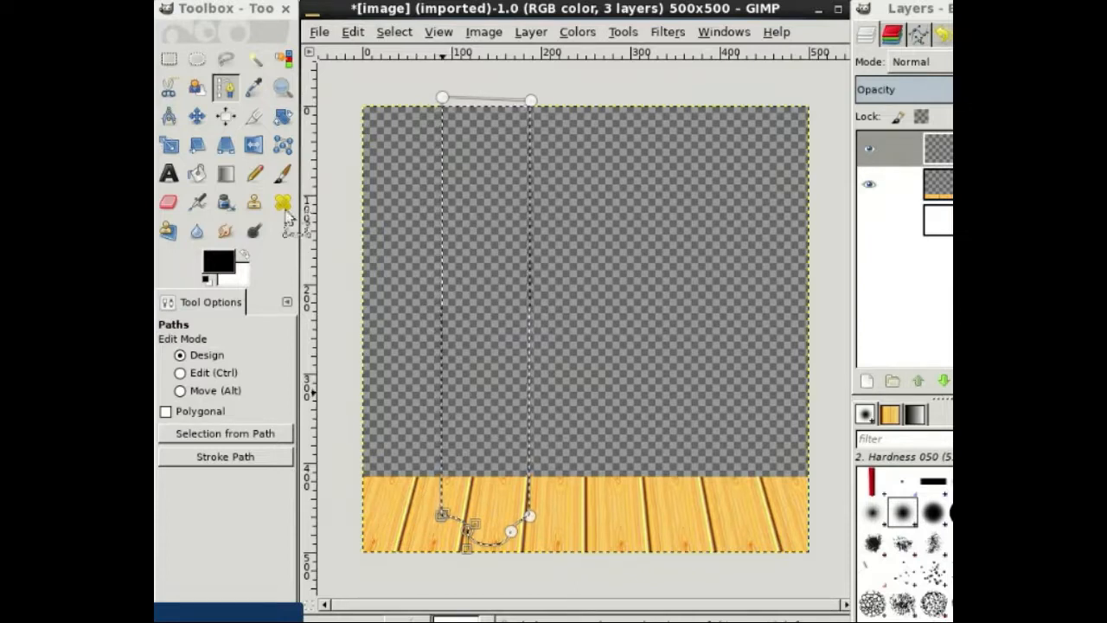
Set up the Blend tool with bright red f40707 as the foreground colour and dark red 700404 as the background colour.
left_click(223, 177)
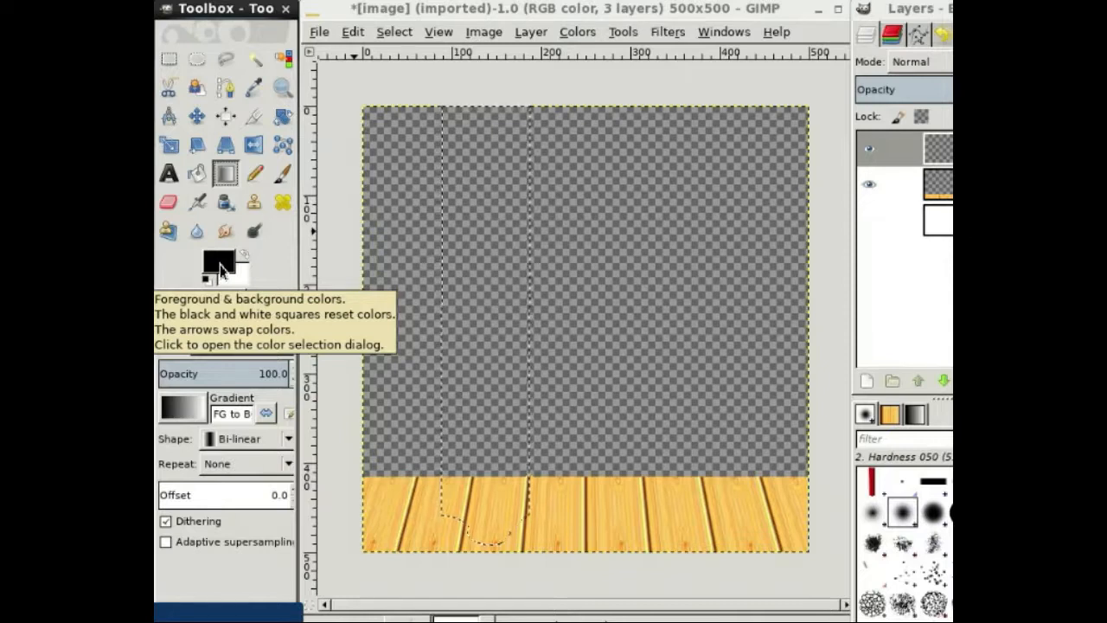
left_click(220, 267)
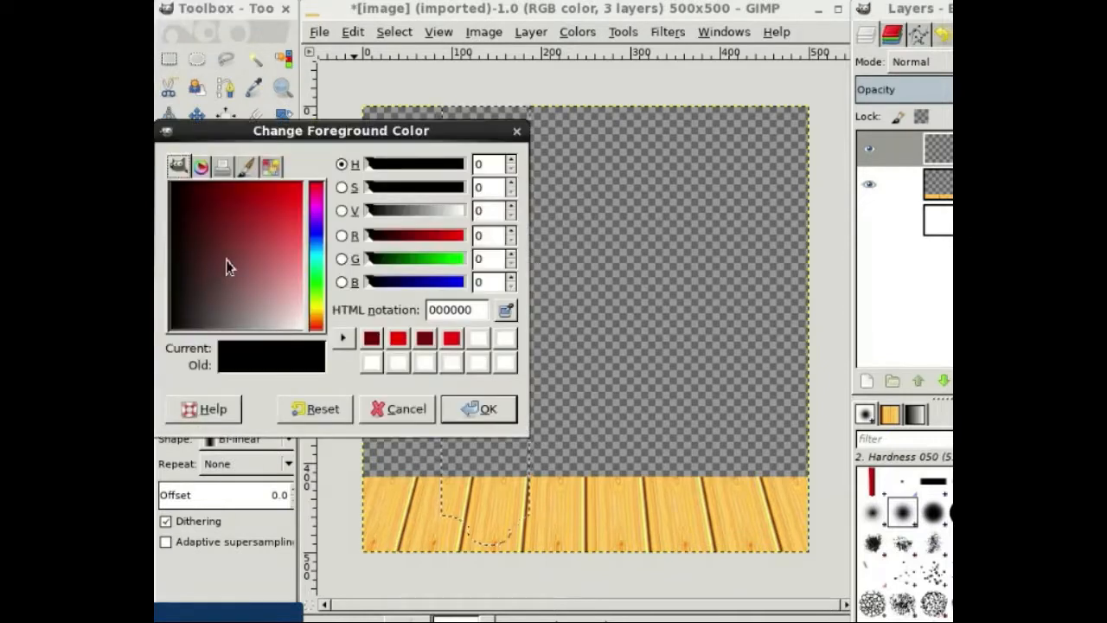
left_click(299, 196)
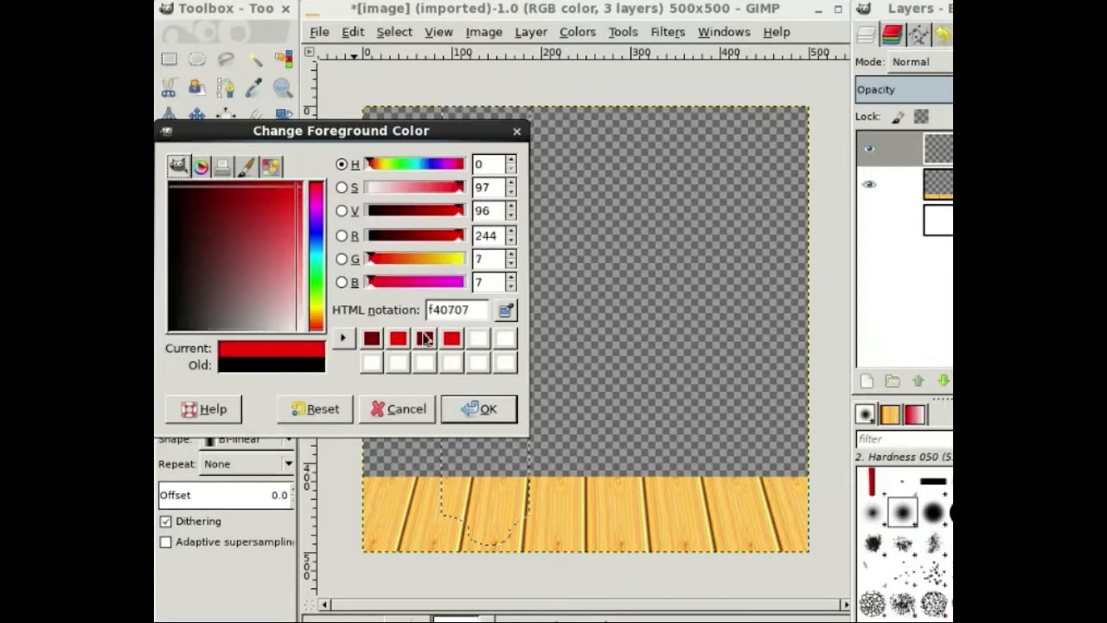
left_click(464, 408)
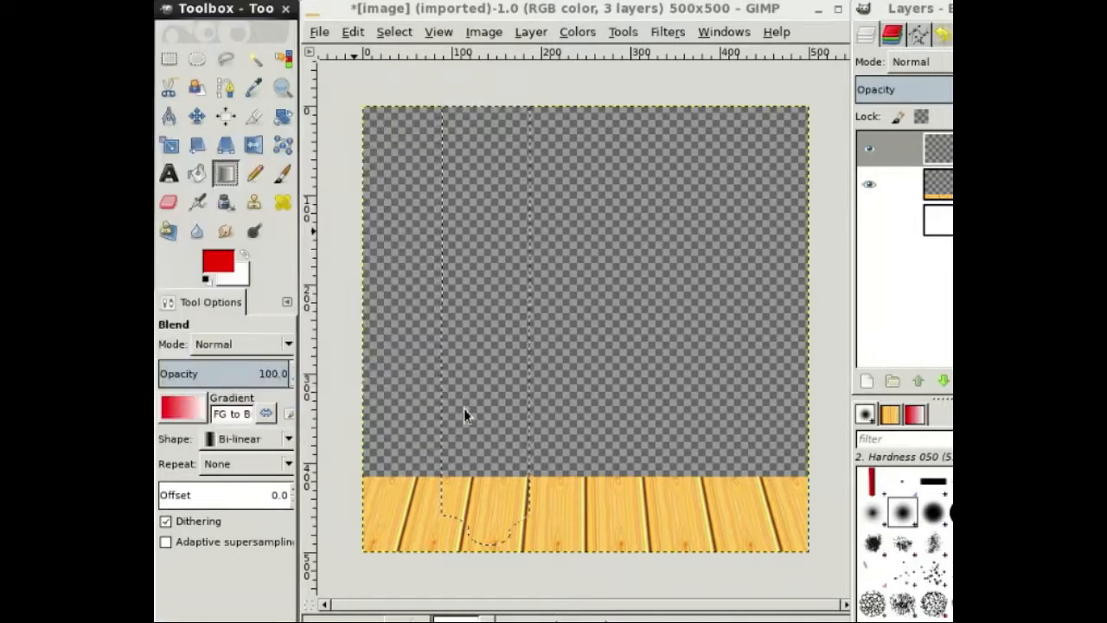
left_click(245, 281)
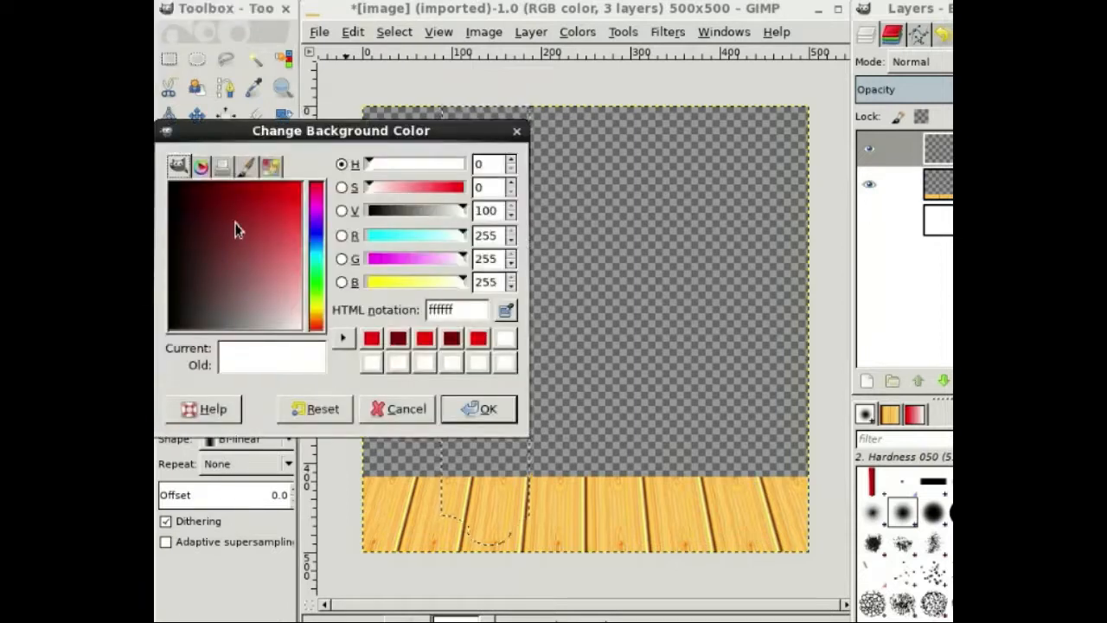
left_click(229, 188)
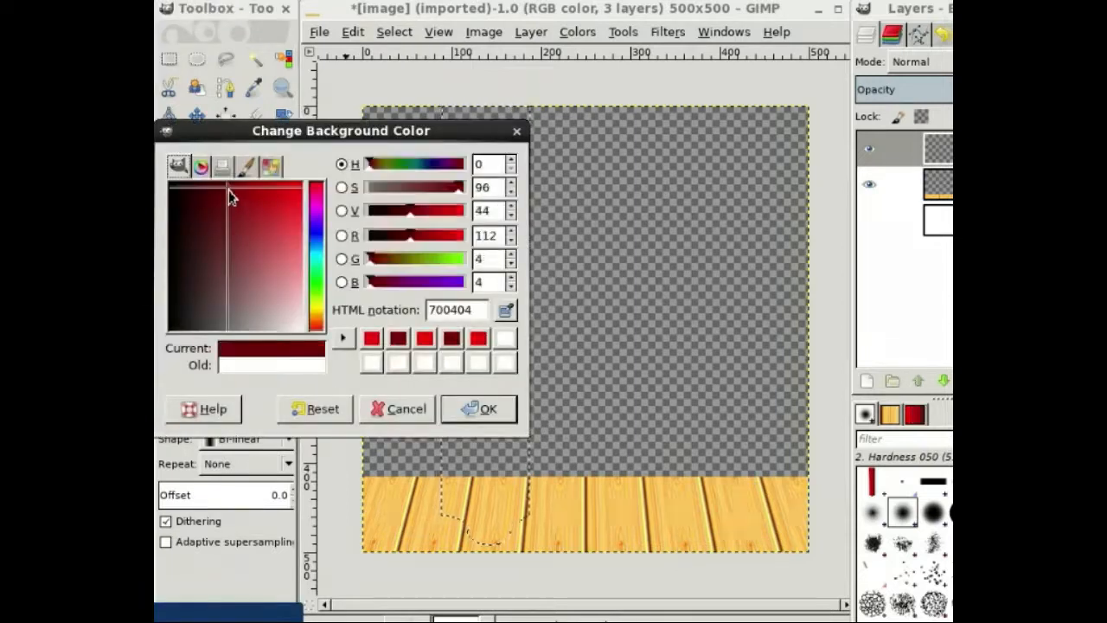
left_click(482, 411)
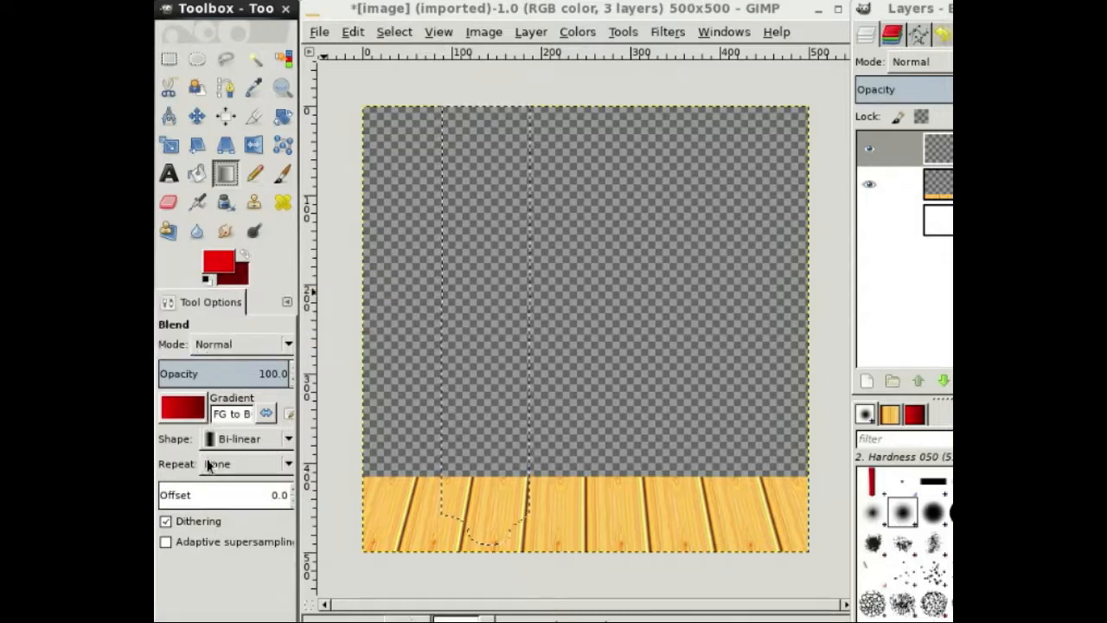
Try a bi-linear red gradient from the middle of the tall selection to its right edge, and clear the fill.
left_click(289, 448)
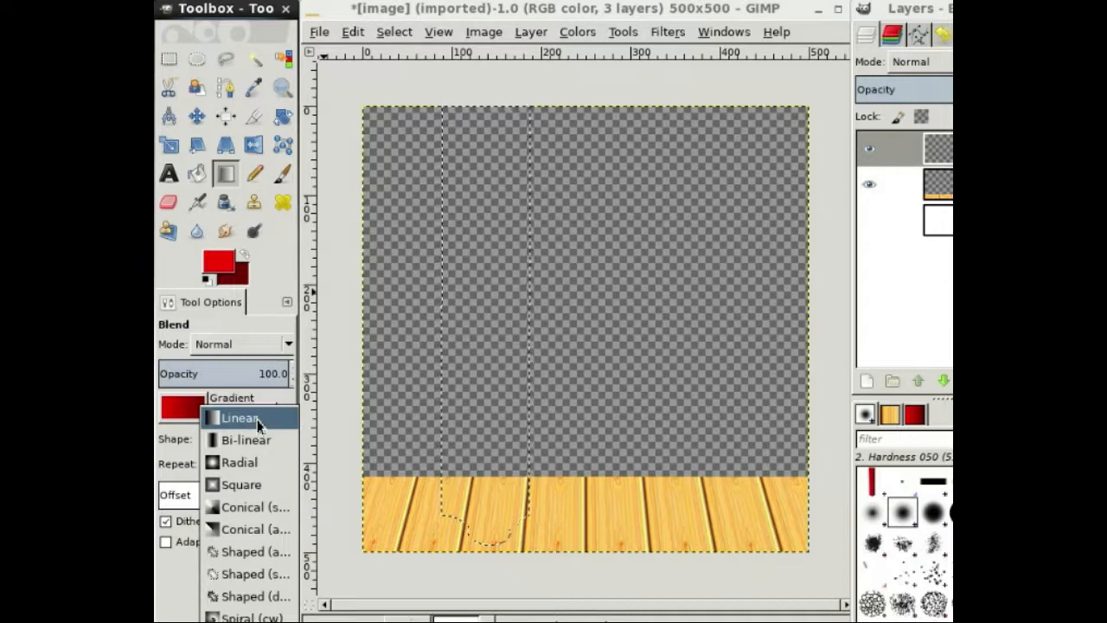
left_click(257, 424)
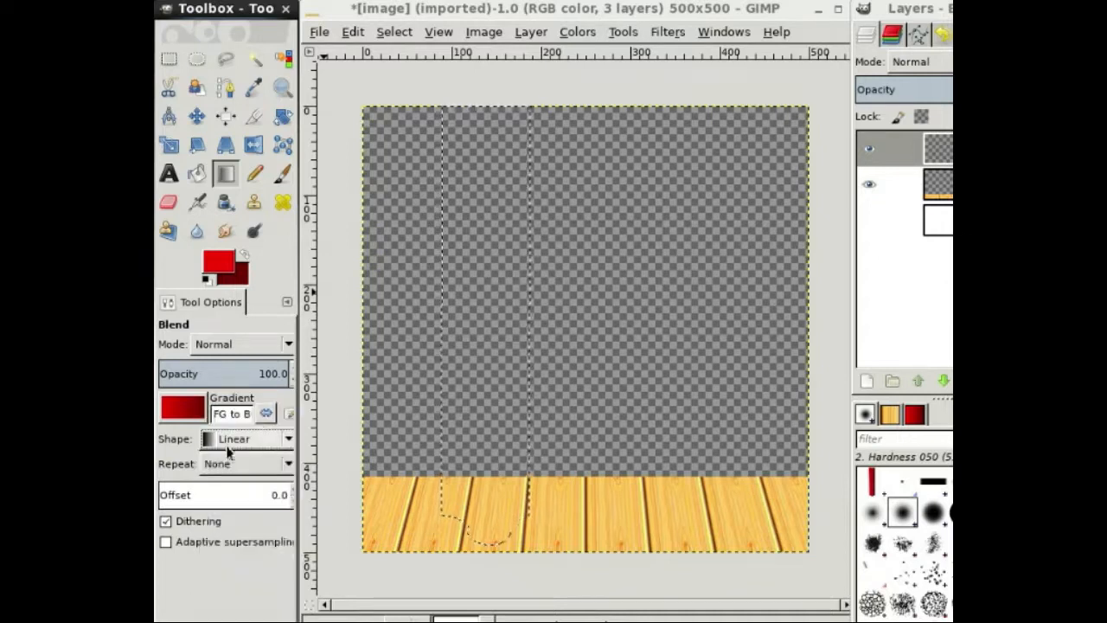
left_click(289, 441)
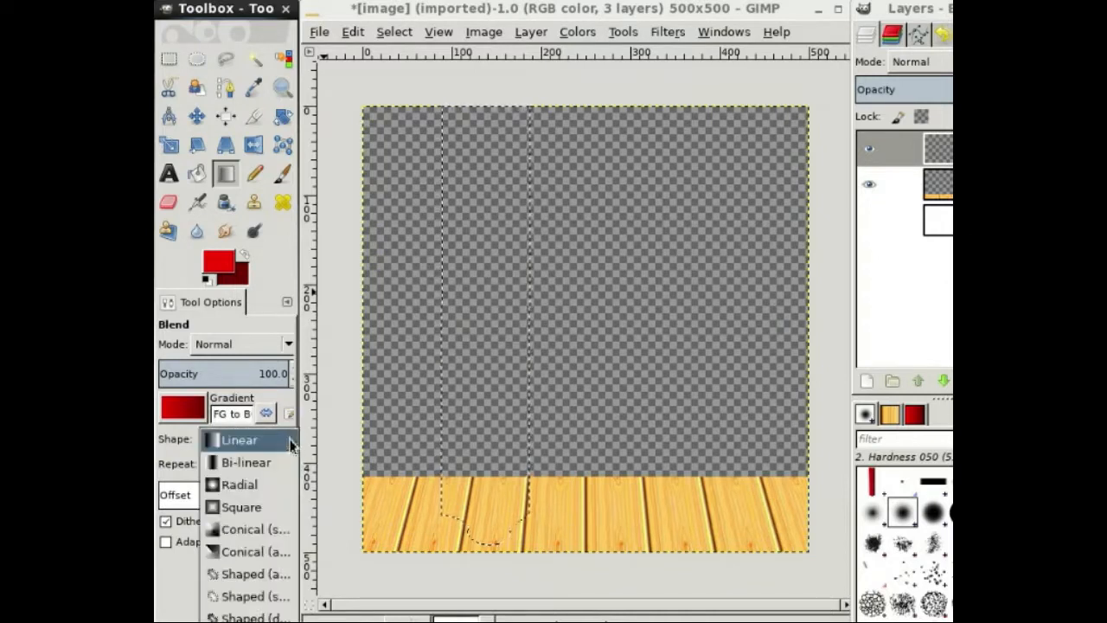
left_click(232, 465)
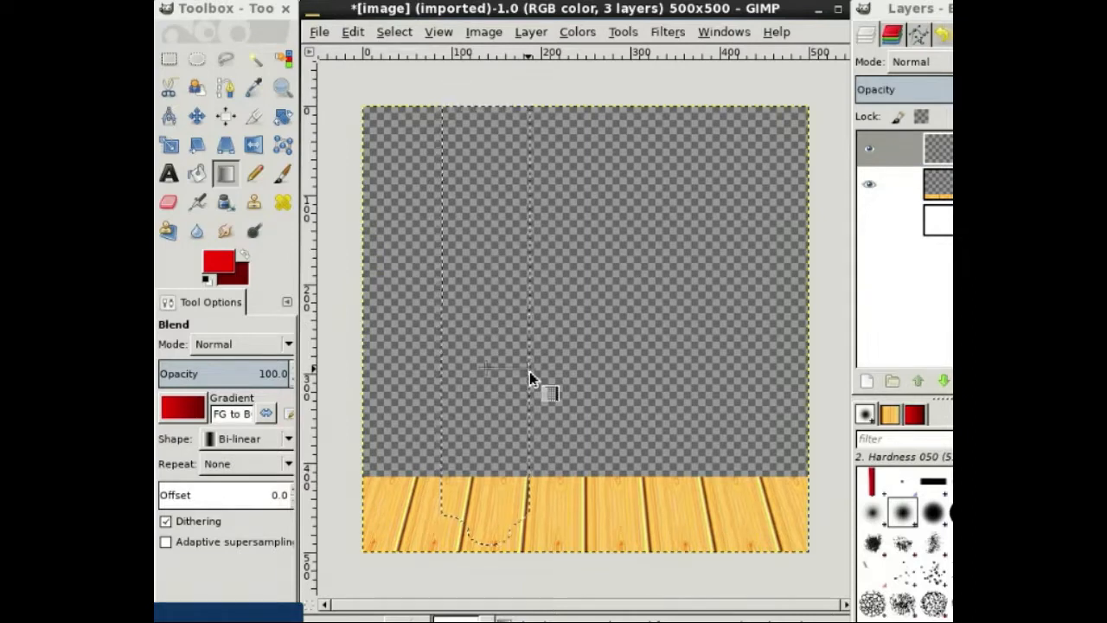
left_click_drag(530, 372, 530, 372)
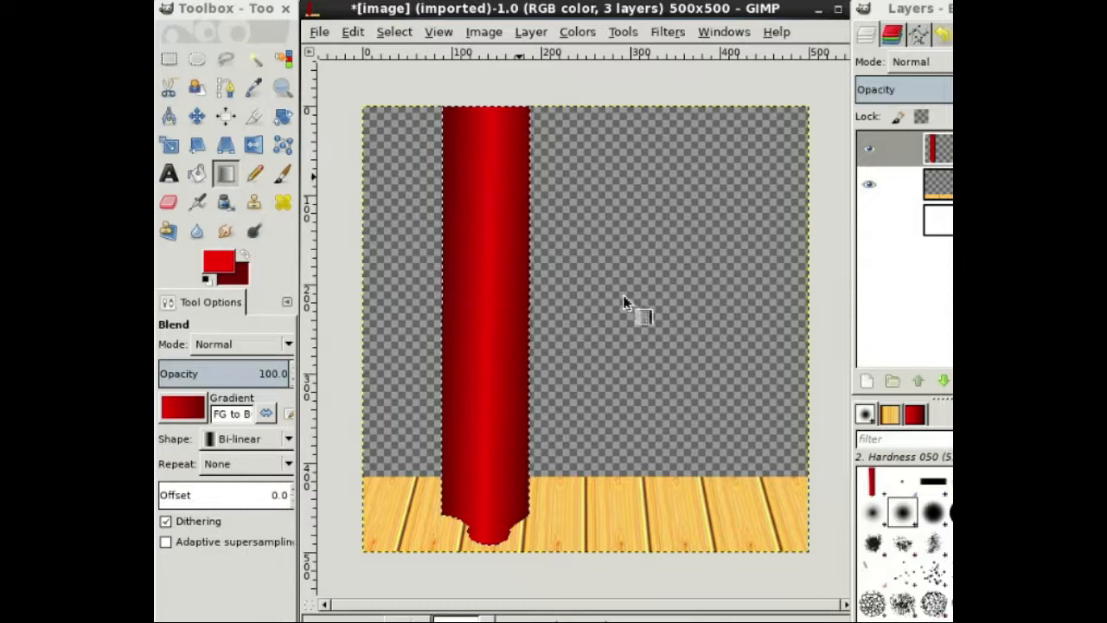
key("Delete")
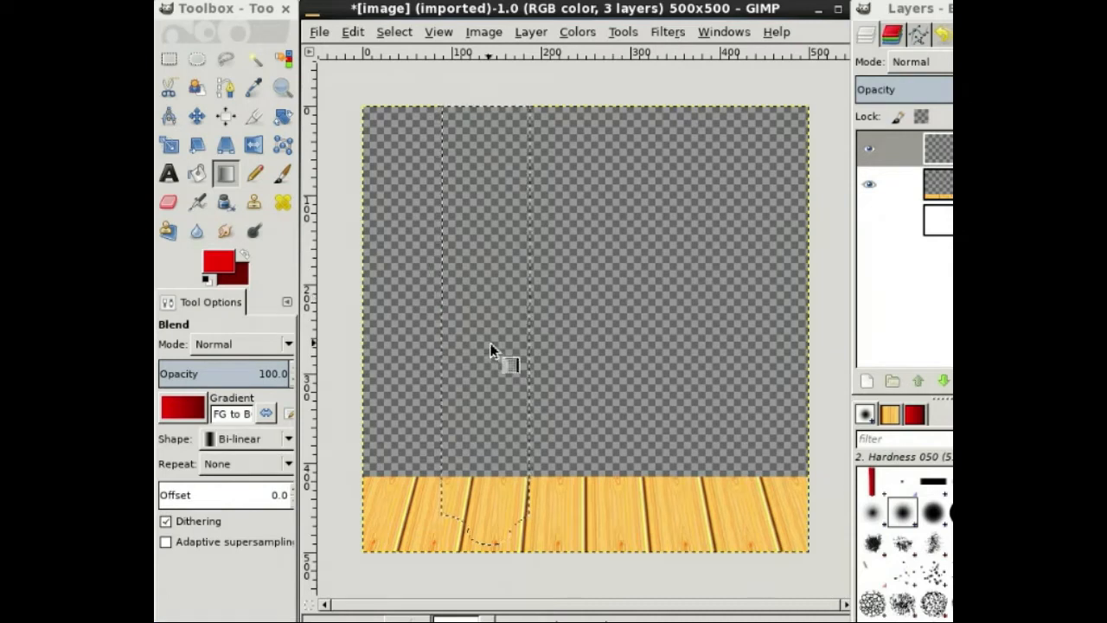
Fill the tall selection with a bi-linear red gradient from its middle to its right edge and copy the filled shape.
left_click_drag(489, 342, 531, 342)
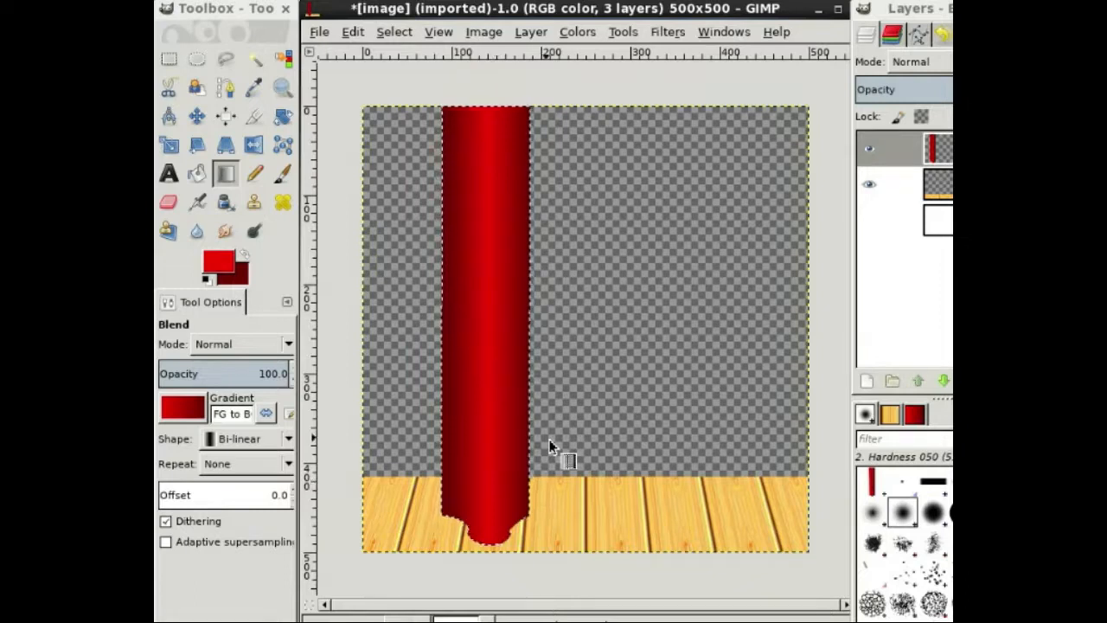
left_click(350, 32)
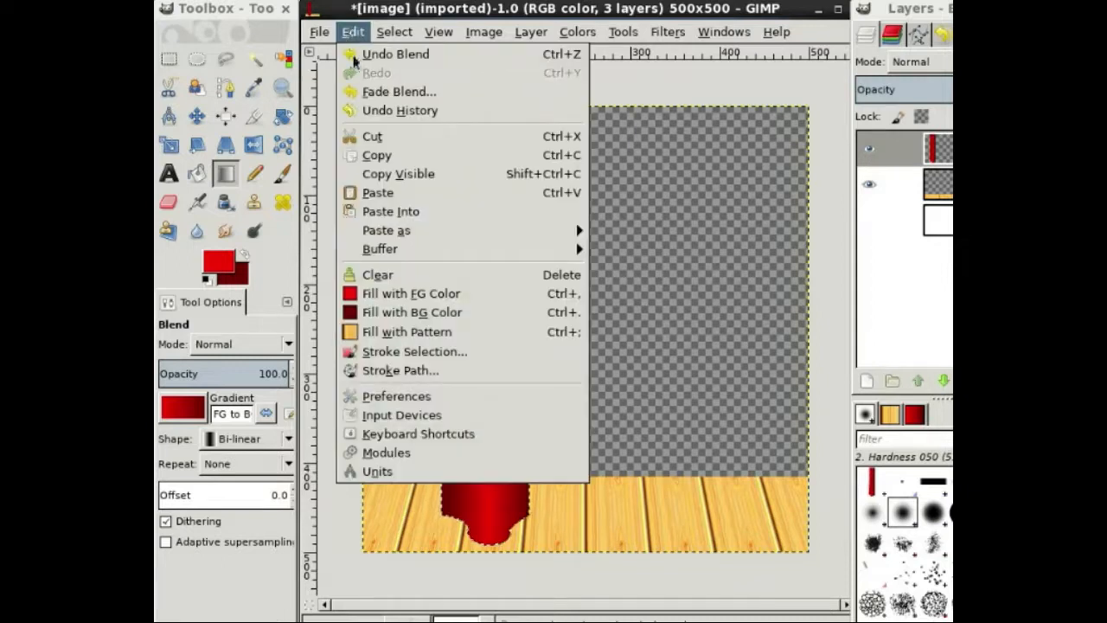
left_click(401, 157)
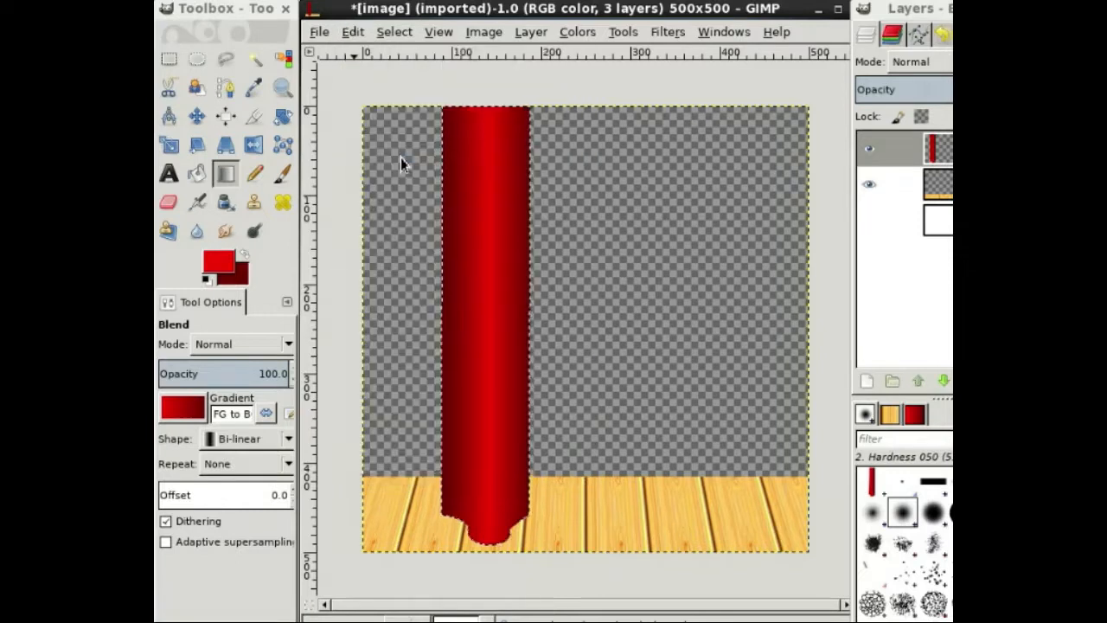
Paste the copied red curtain fold and turn the floating selection into a new layer.
left_click(351, 34)
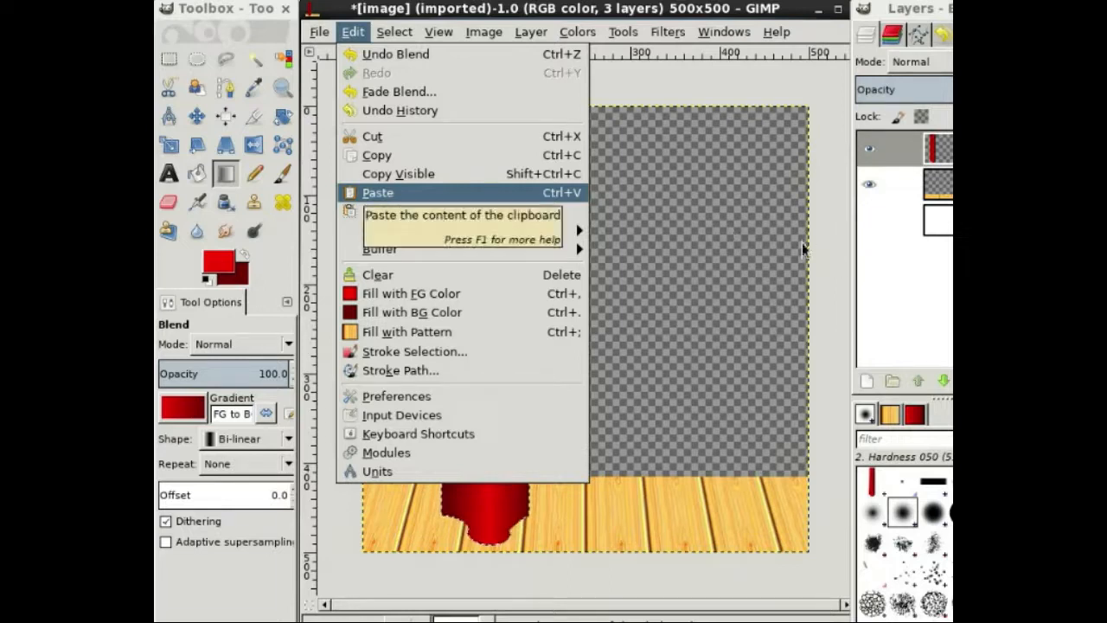
left_click(488, 195)
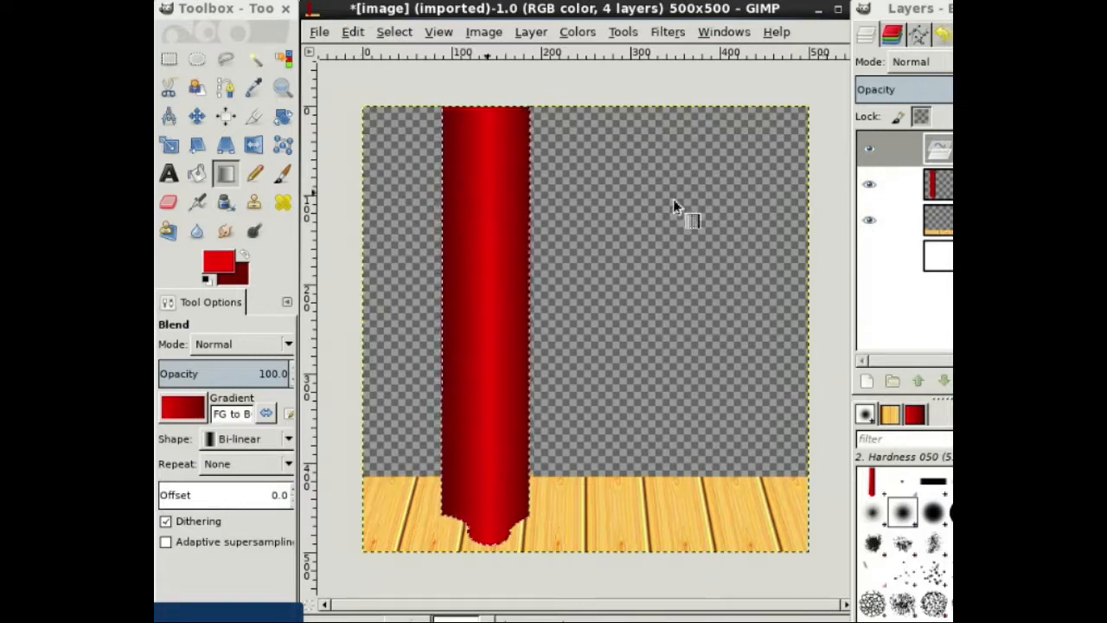
left_click_drag(909, 201, 892, 148)
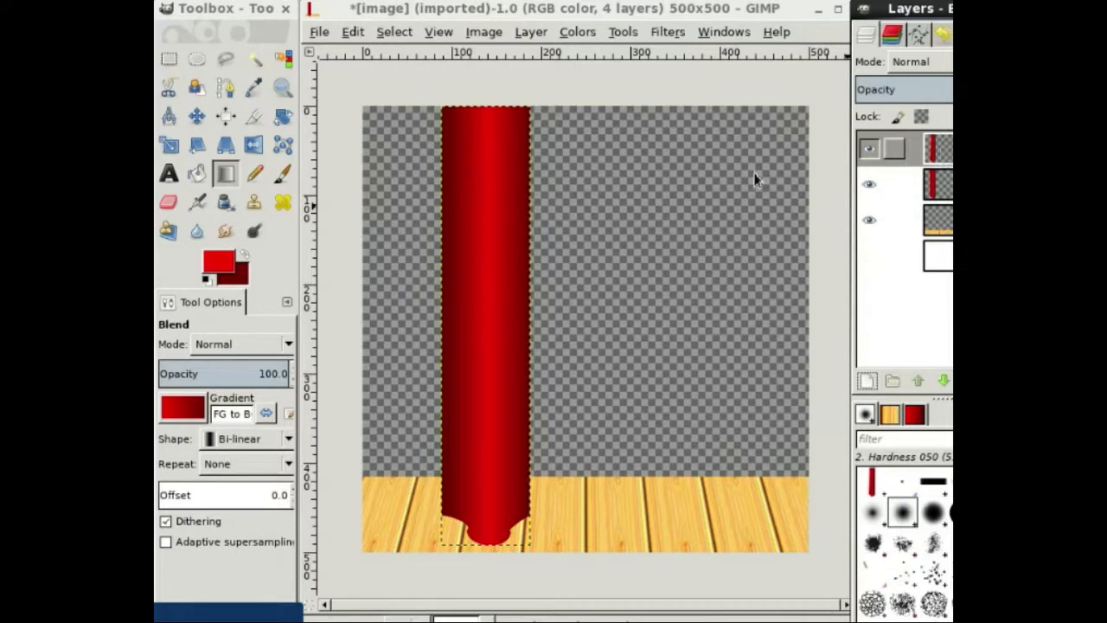
Move the pasted fold directly against the right side of the first fold, with its top level with the canvas edge.
left_click(196, 122)
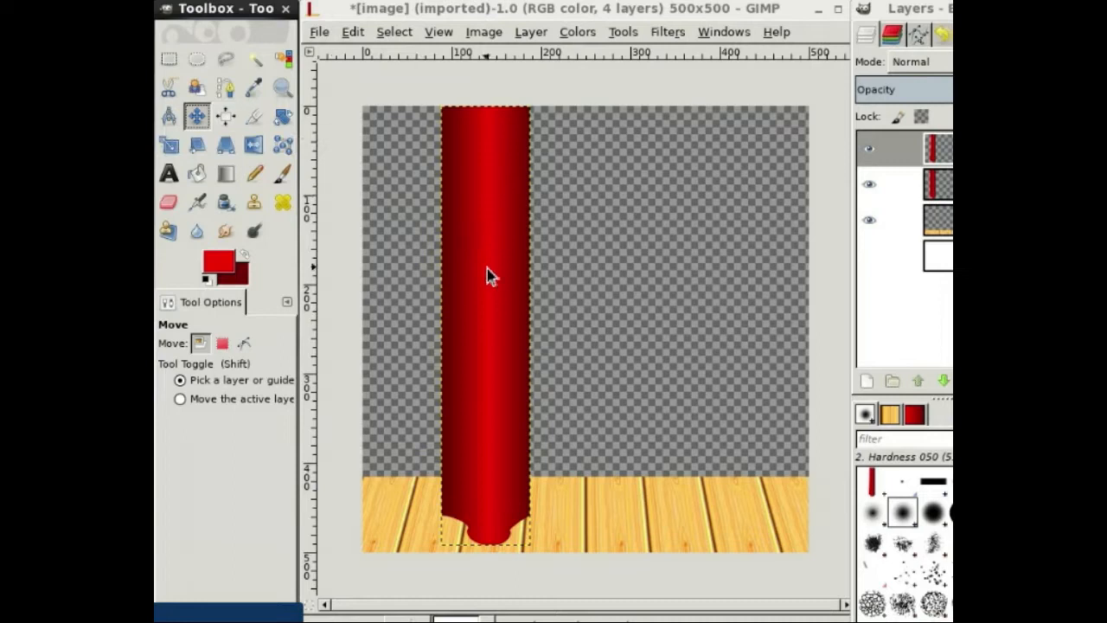
left_click_drag(503, 272, 578, 278)
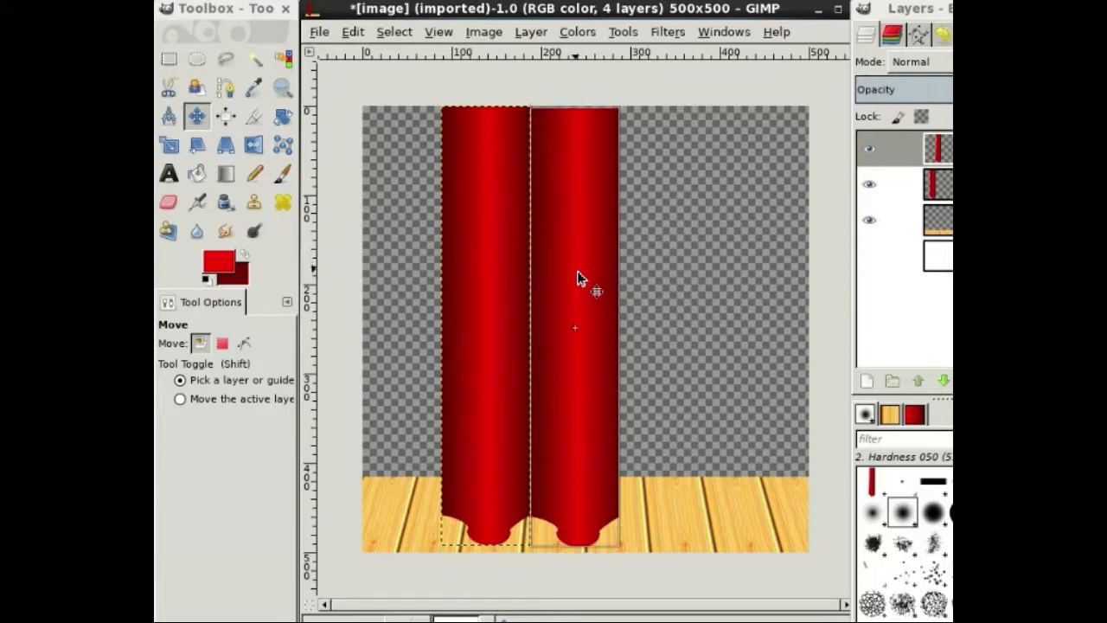
key("Left")
key("Left")
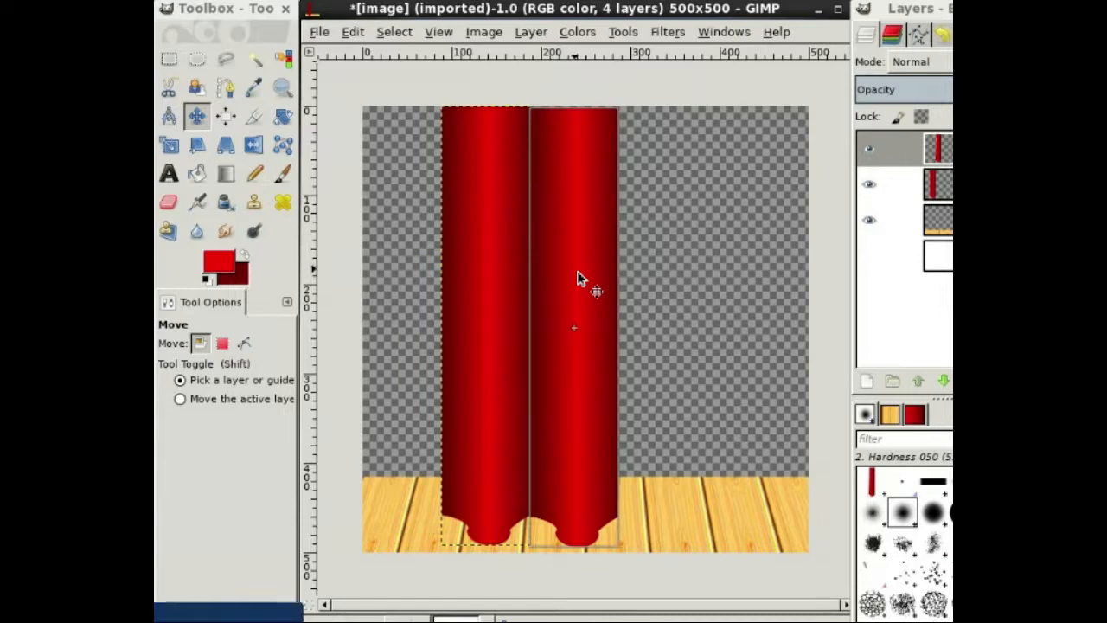
key("Up")
key("Up")
key("Up")
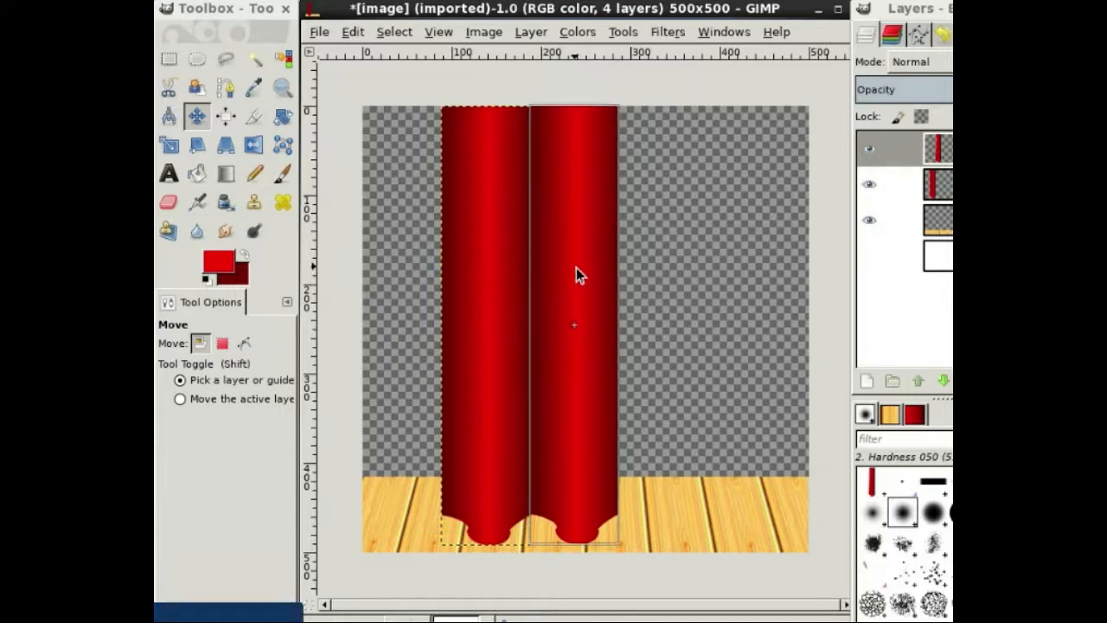
left_click_drag(576, 269, 578, 278)
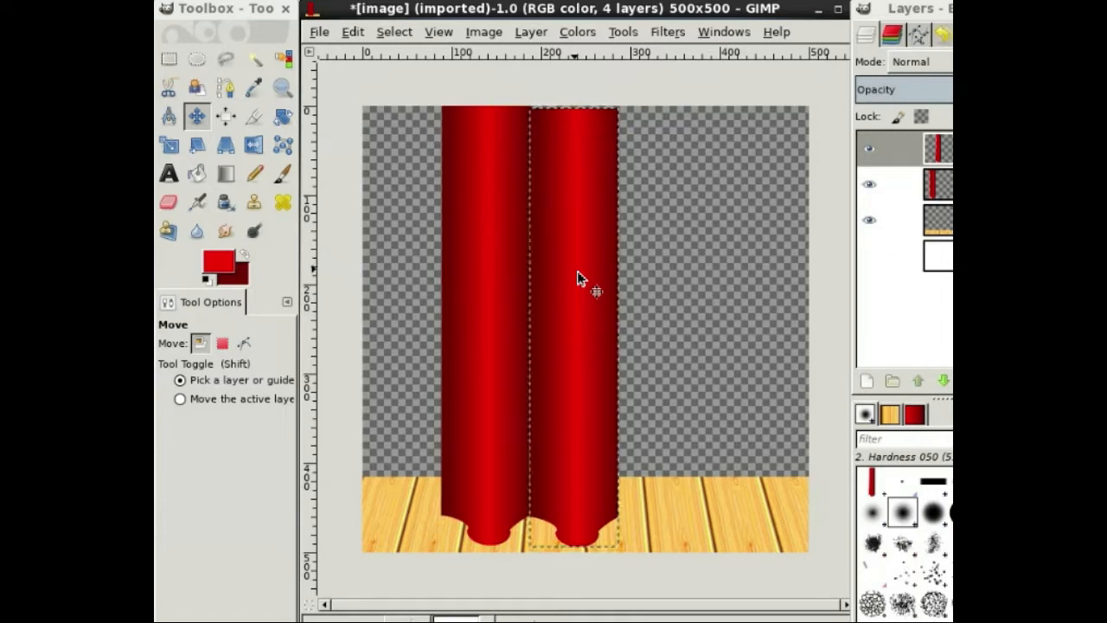
left_click_drag(578, 278, 578, 277)
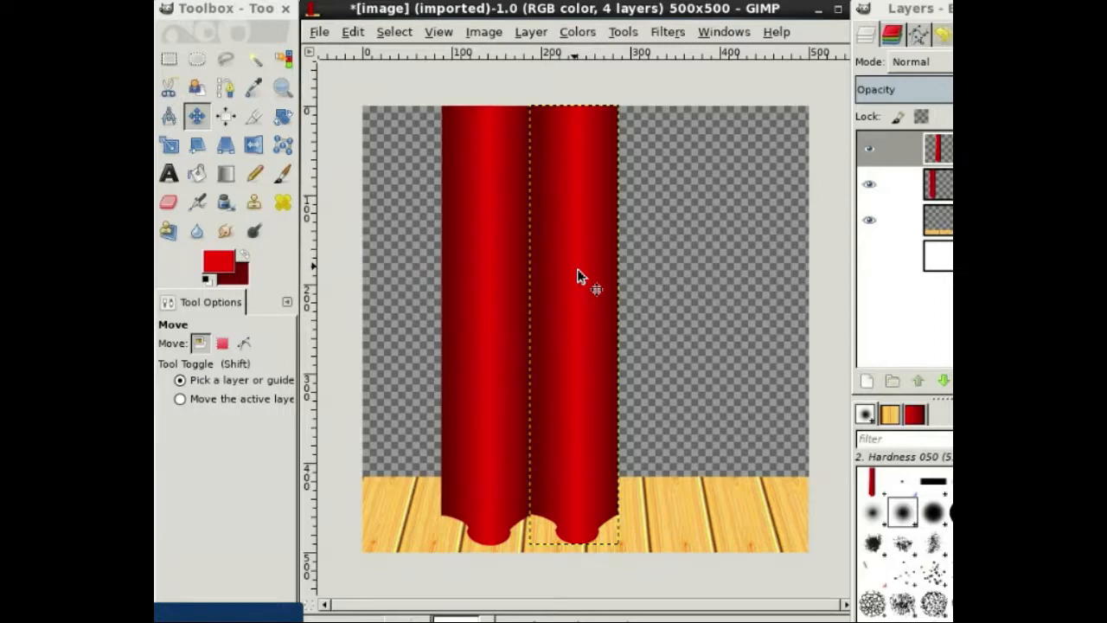
Paste a third curtain fold and turn it into its own layer.
key("ctrl")
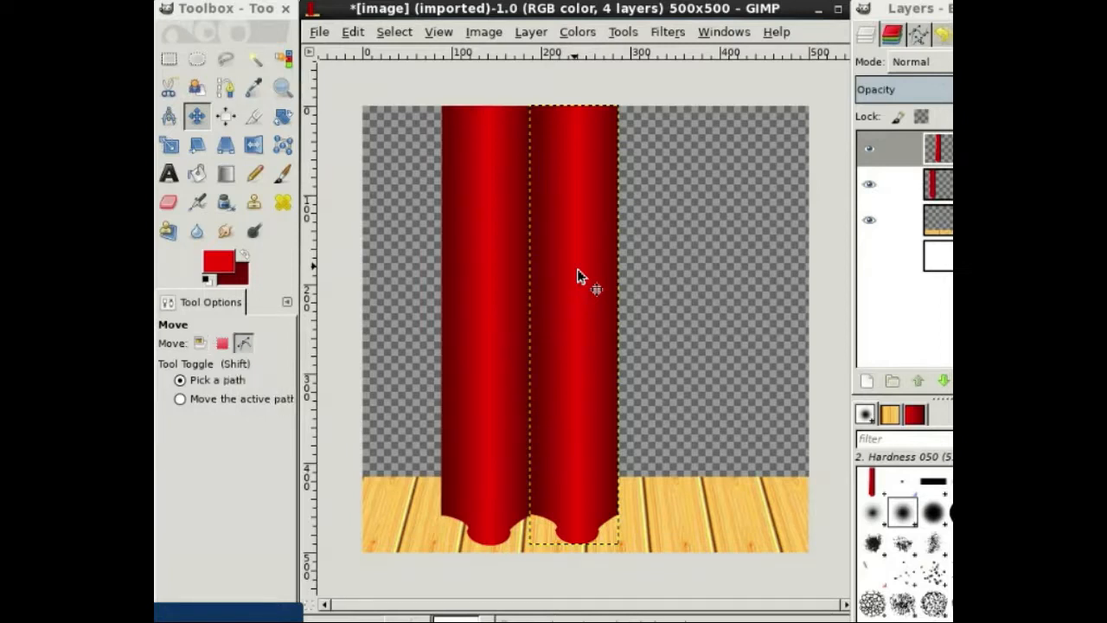
key("ctrl+v")
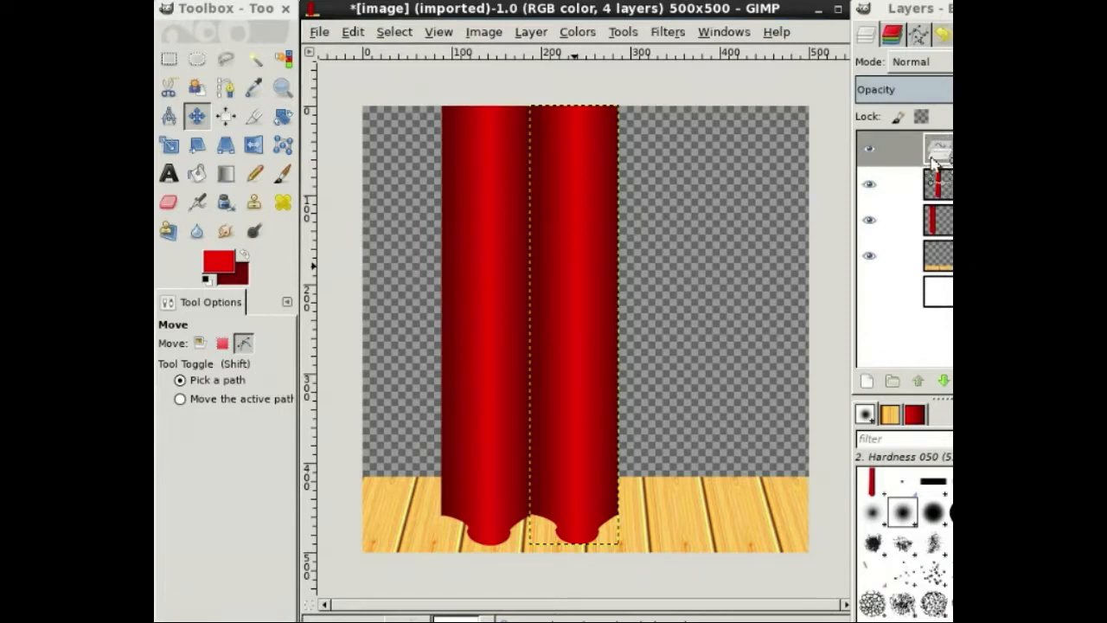
left_click(869, 382)
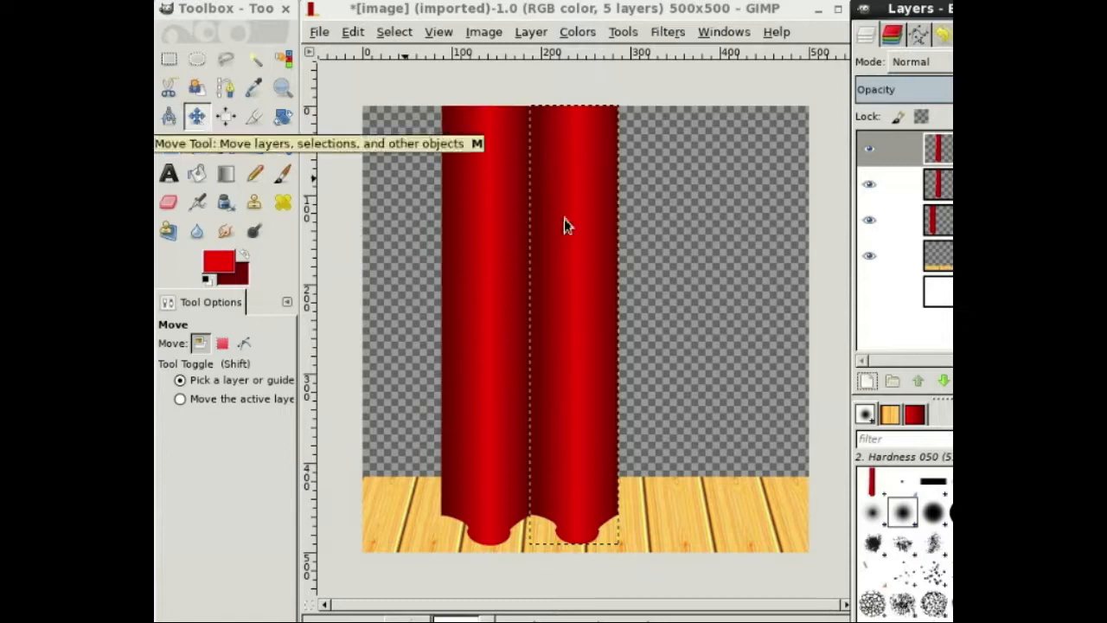
Move the third fold against the right side of the second fold, keeping its top at the canvas edge.
left_click_drag(587, 260, 679, 251)
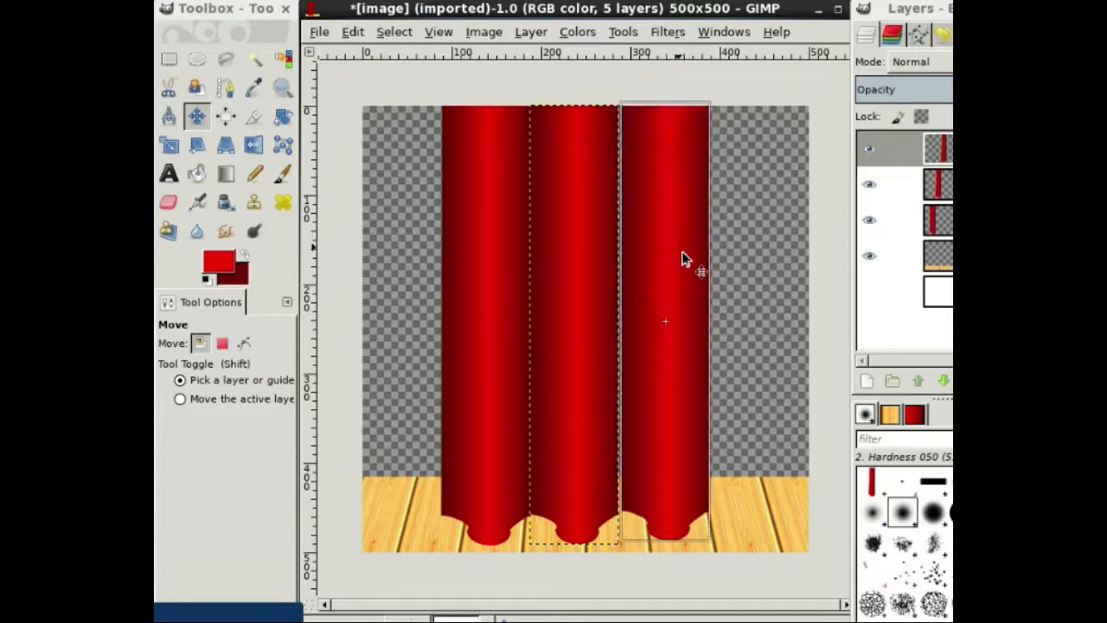
left_click_drag(683, 259, 675, 251)
key("Right")
key("Right")
key("Right")
key("Right")
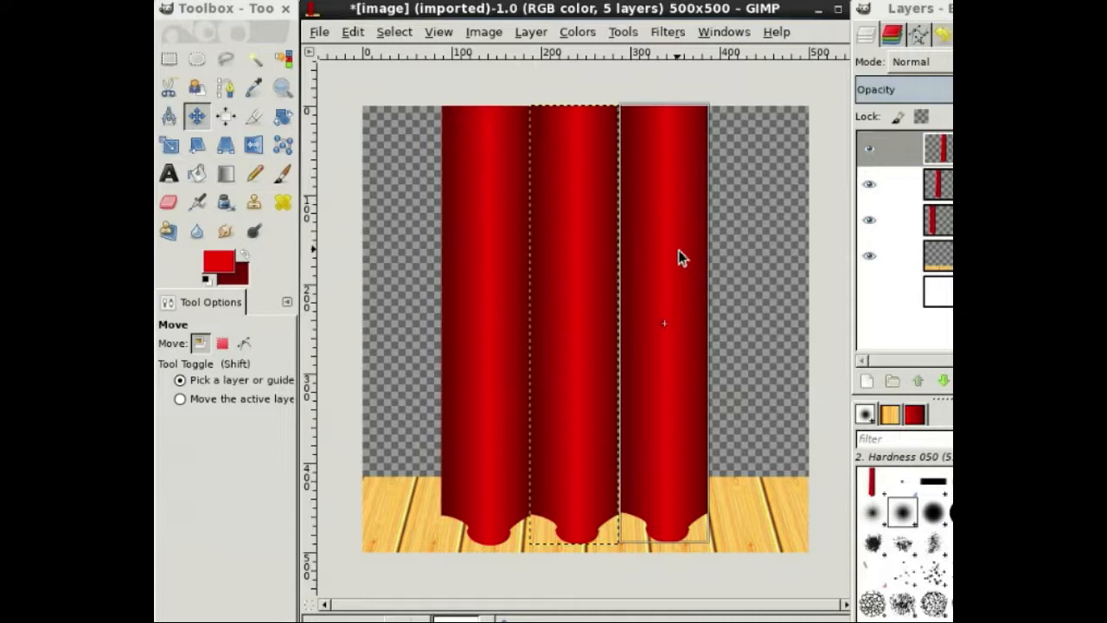
left_click(678, 250)
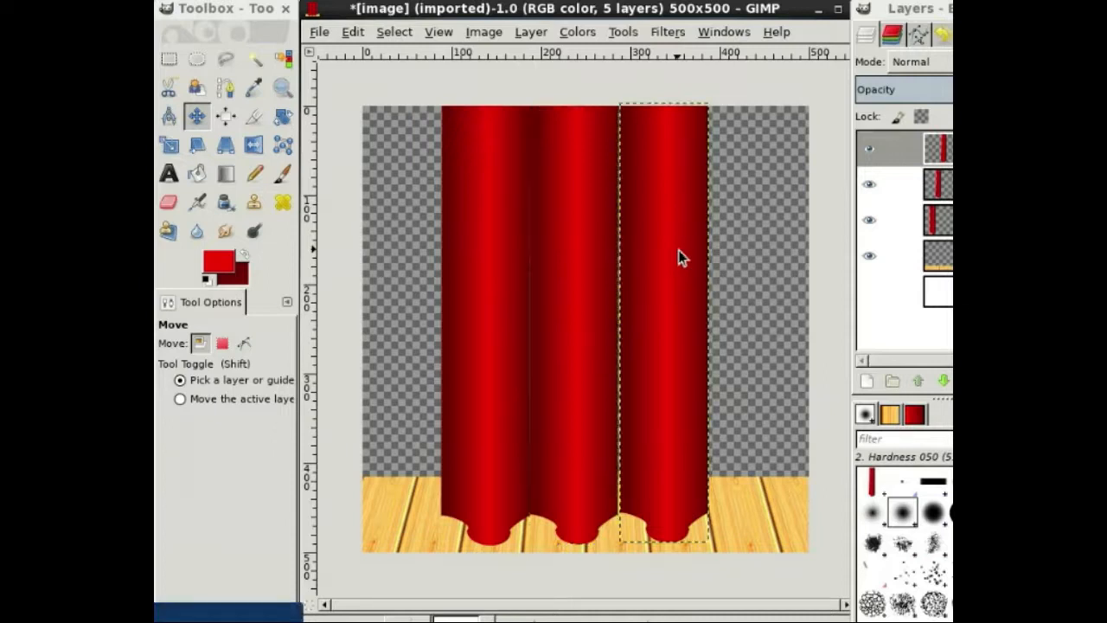
Paste a fourth curtain fold as a new layer and place it against the right side of the third fold.
left_click(353, 35)
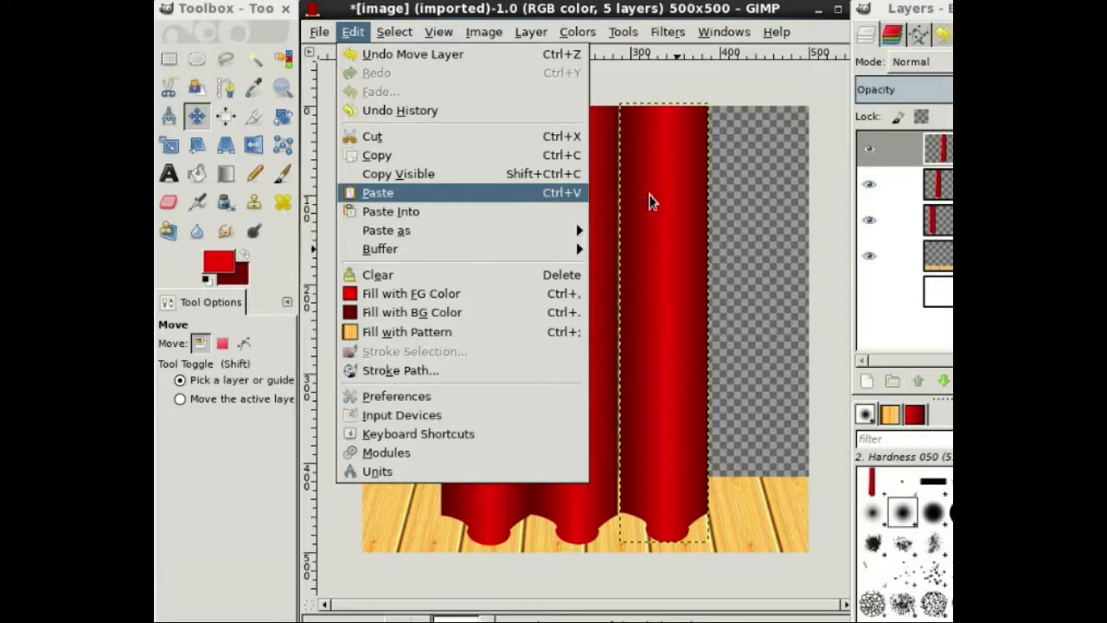
key("Return")
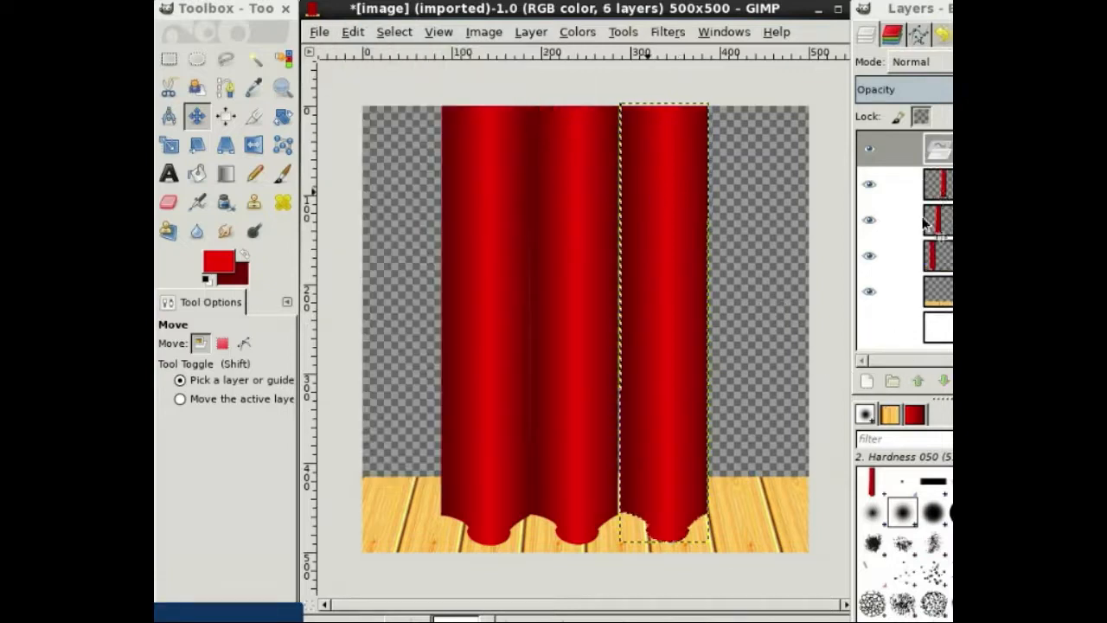
left_click(868, 381)
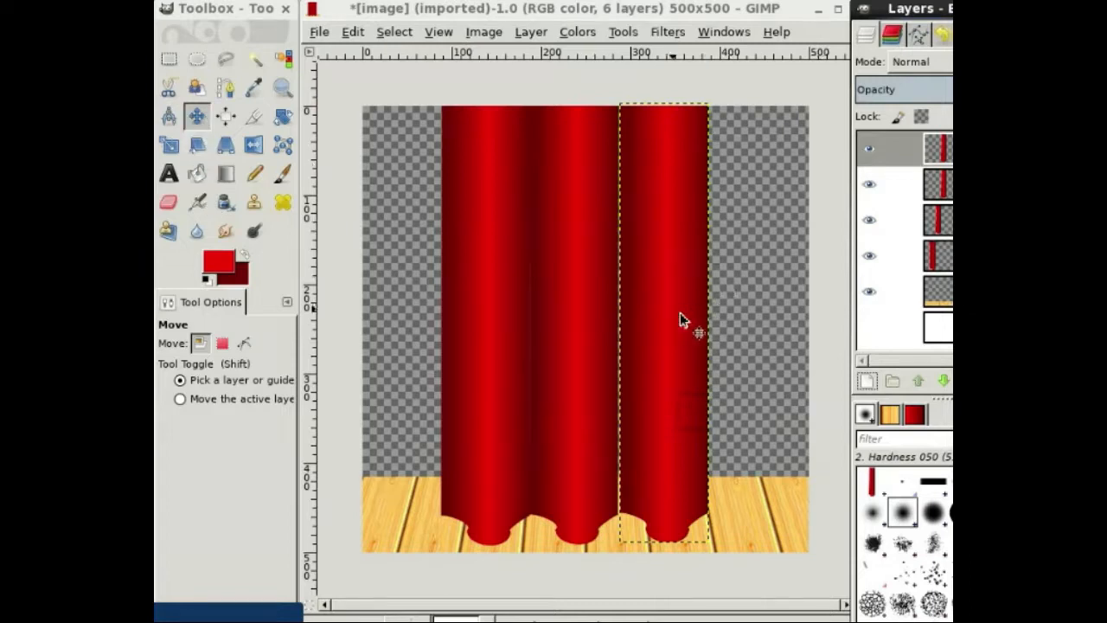
left_click_drag(706, 313, 760, 313)
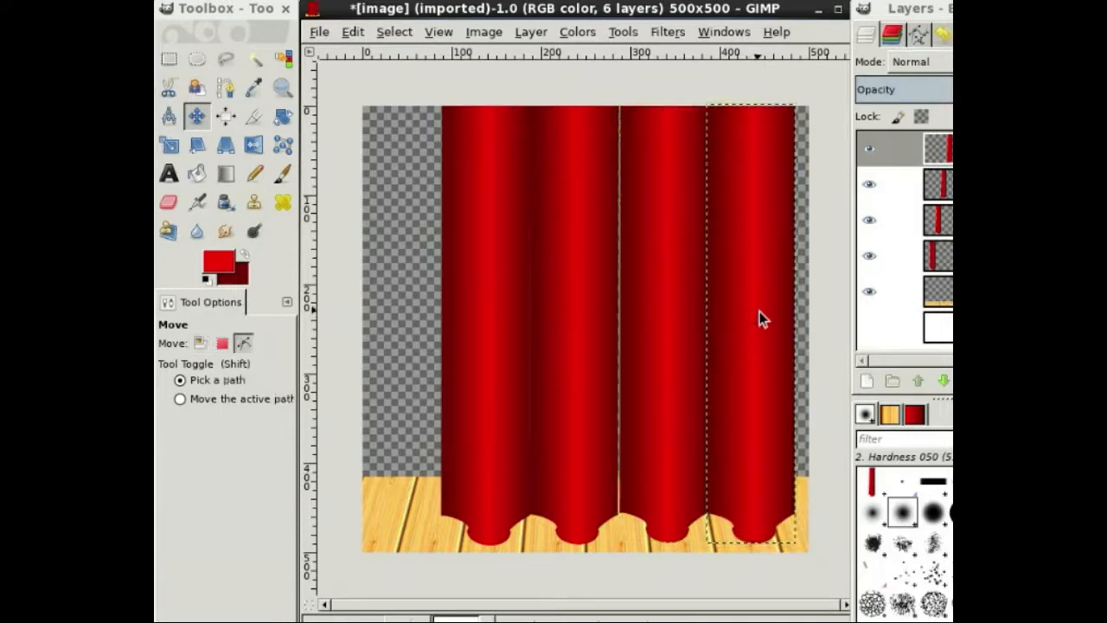
key("ctrl+v")
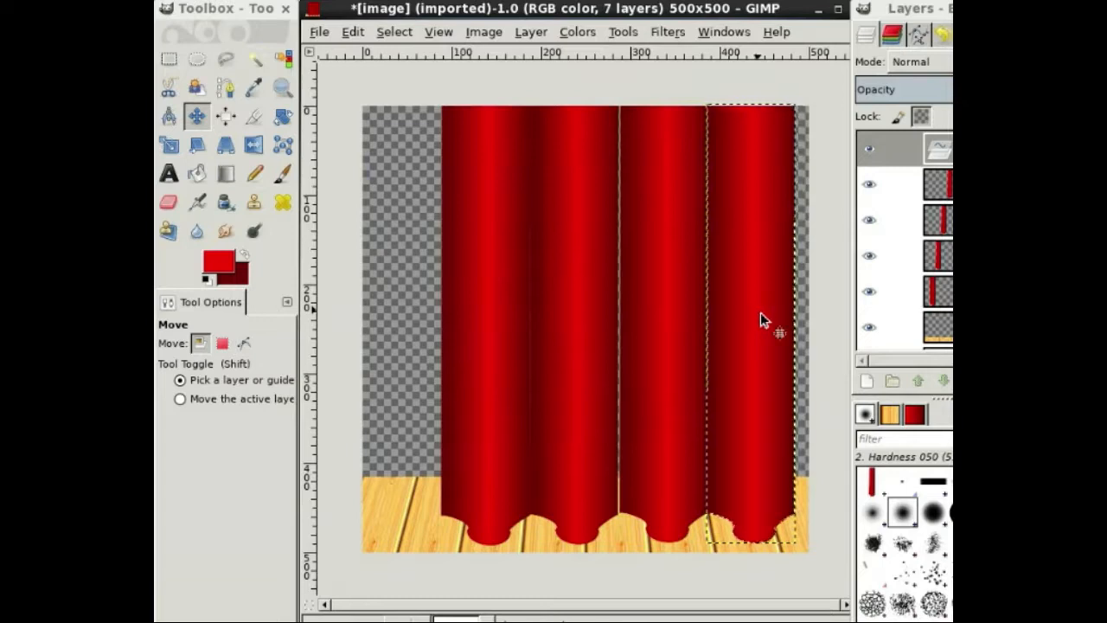
left_click(579, 370)
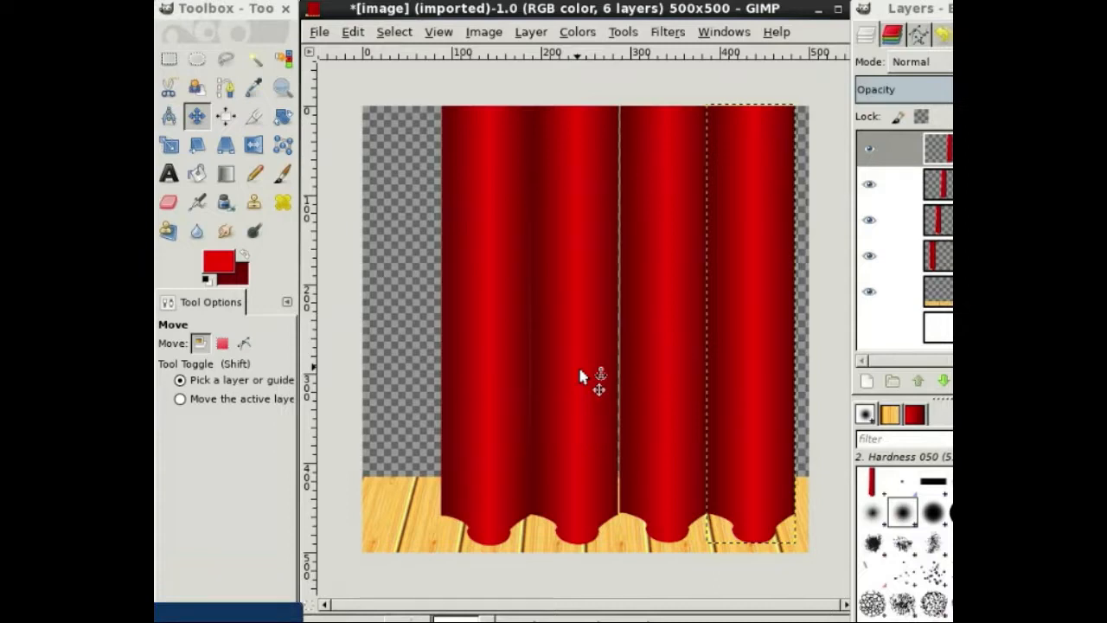
key("ctrl+v")
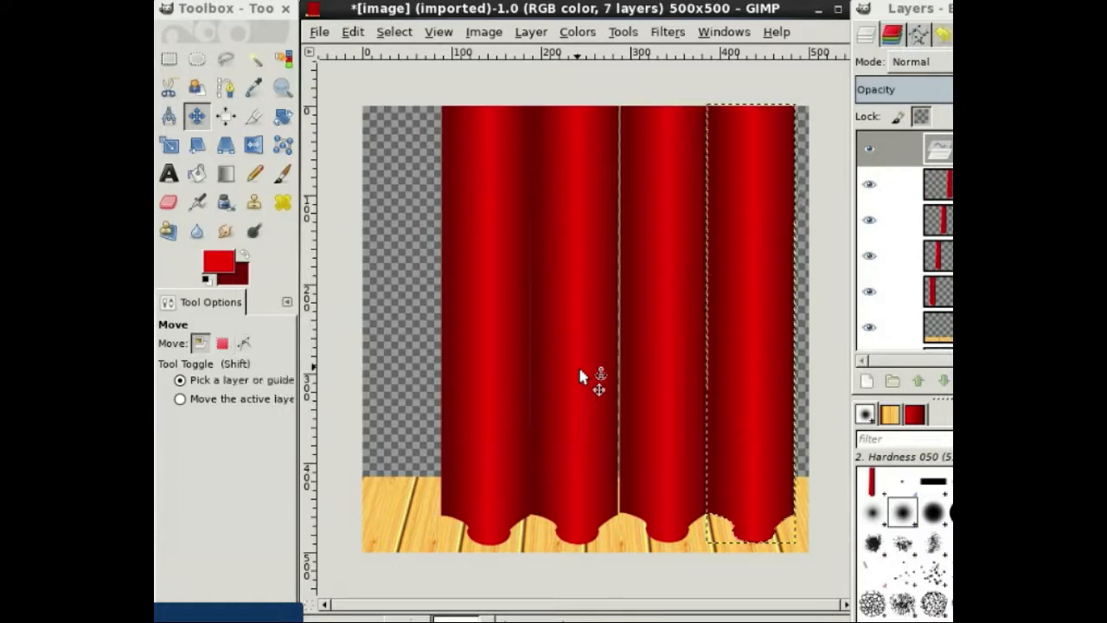
left_click(681, 327)
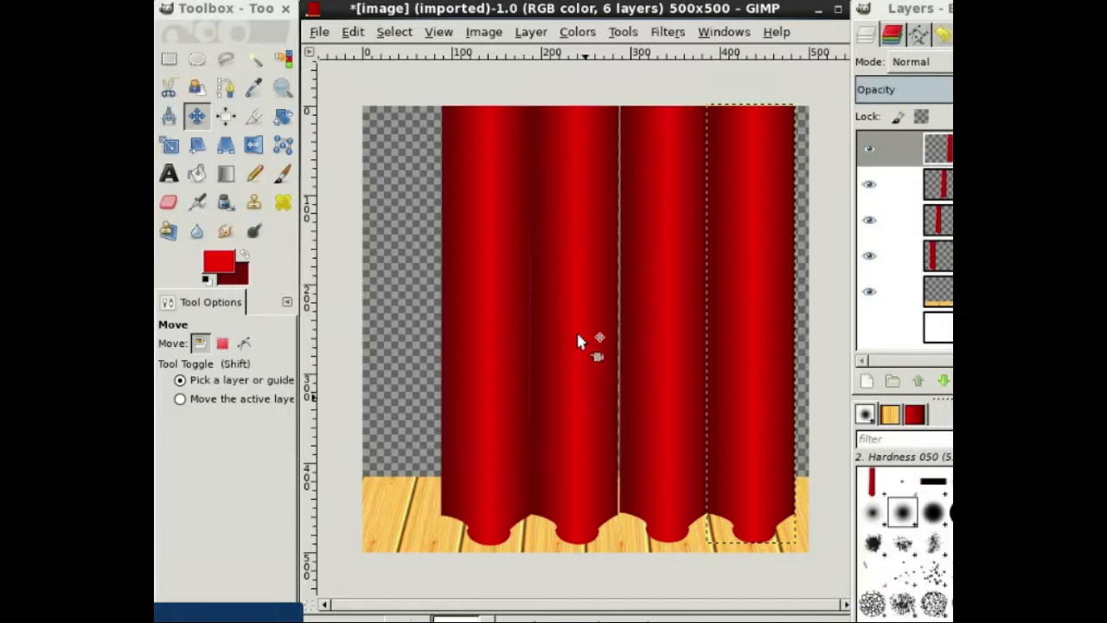
Shift the second and third folds slightly left so each overlaps its left neighbour and the seams close.
left_click_drag(577, 337, 572, 333)
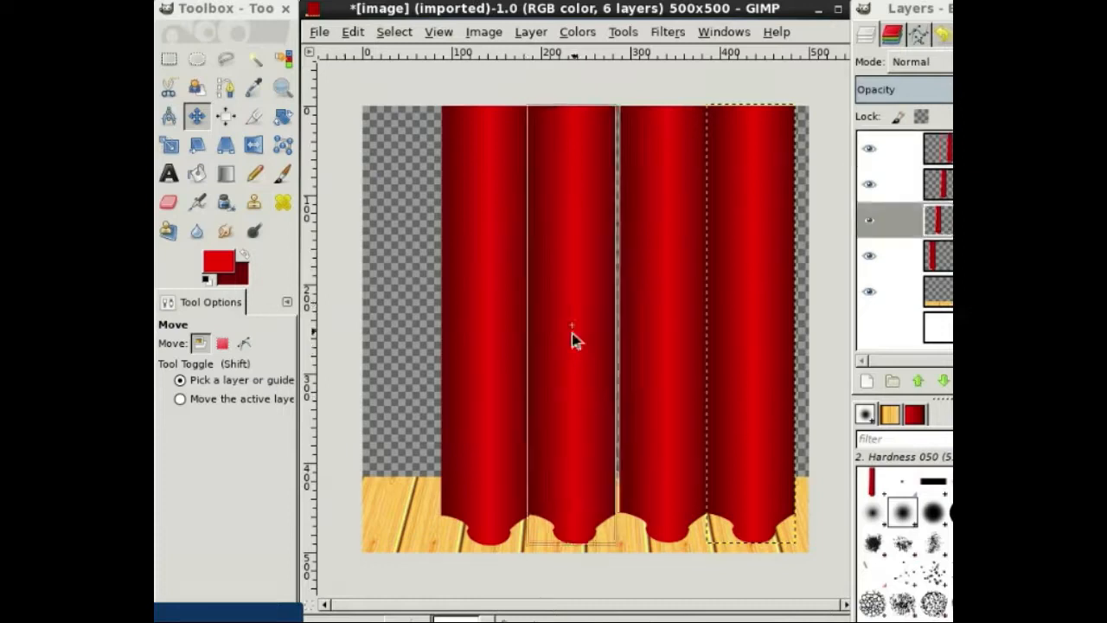
left_click(658, 335)
left_click_drag(657, 330, 644, 332)
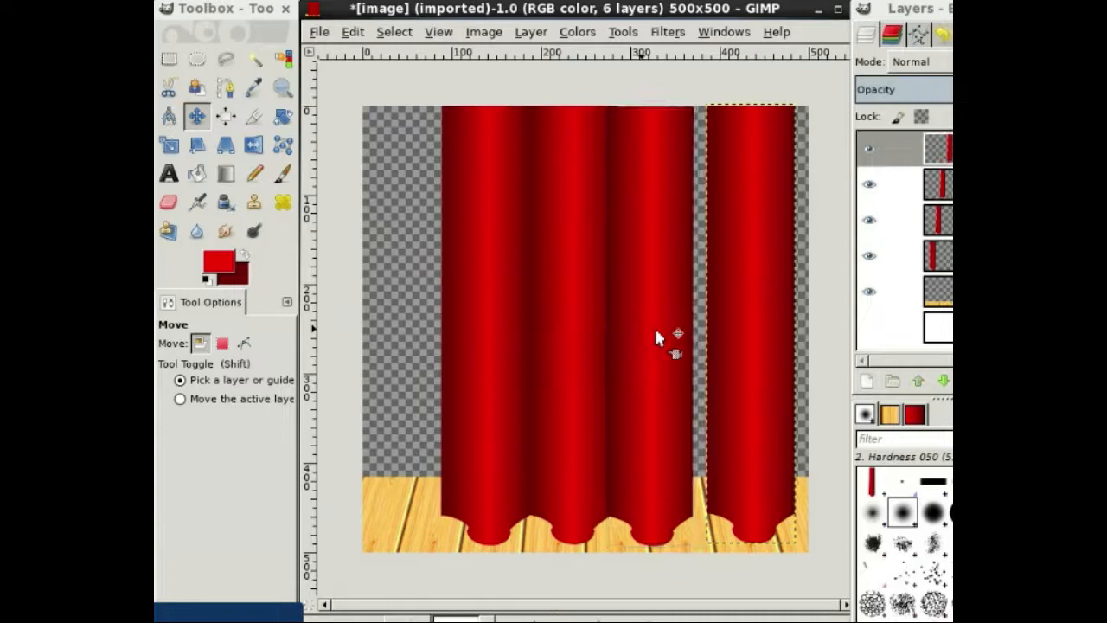
left_click_drag(643, 339, 647, 343)
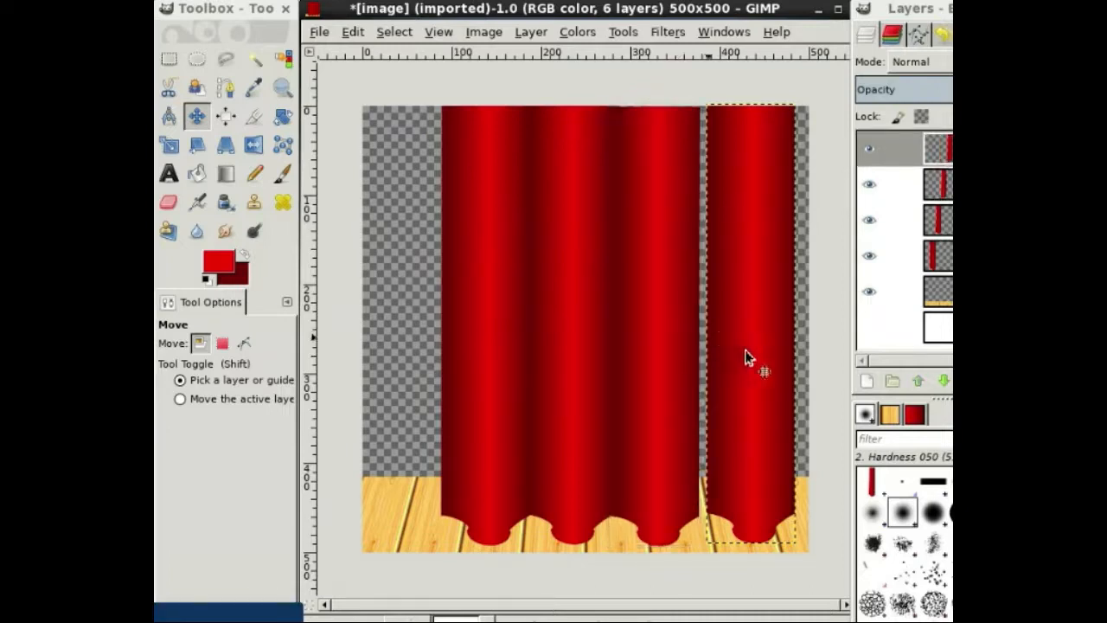
Nudge the fourth fold left until it closes the gap to the third fold.
key("Left")
key("Left")
key("Left")
key("Left")
key("Left")
key("Left")
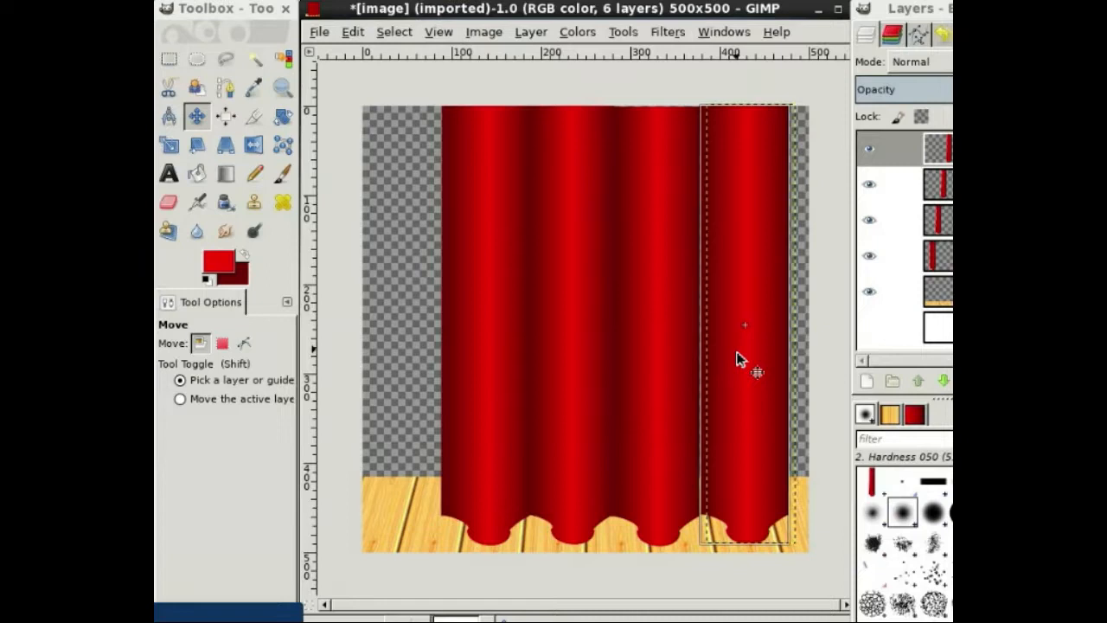
key("Left")
key("Left")
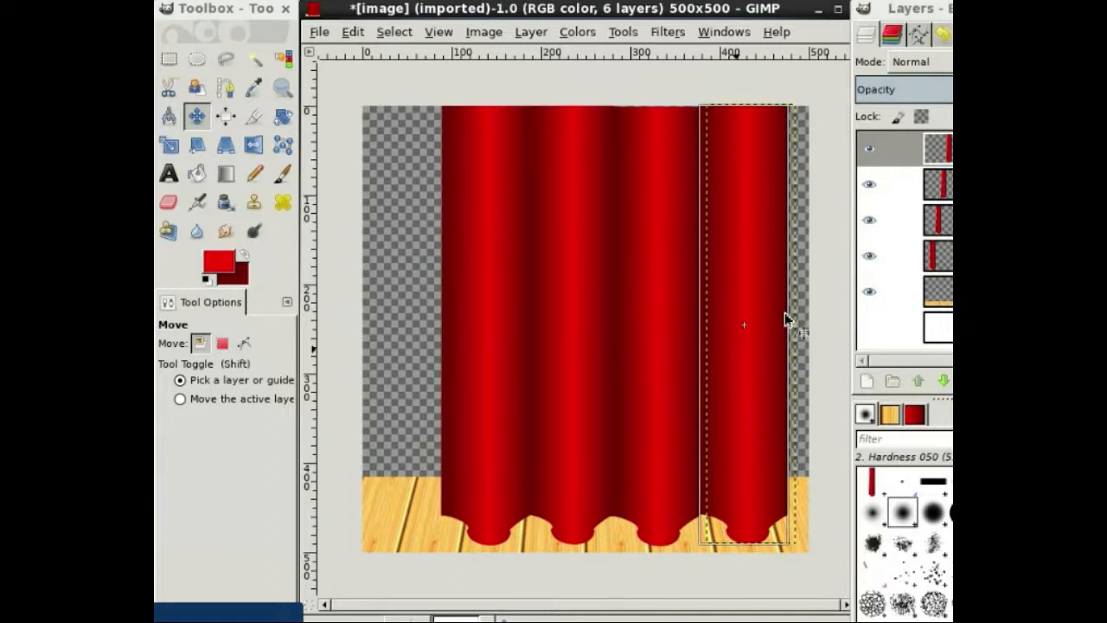
Paste another curtain fold as a new layer and place it against the fourth fold's right side, its top at the canvas edge.
left_click(868, 386, "shift")
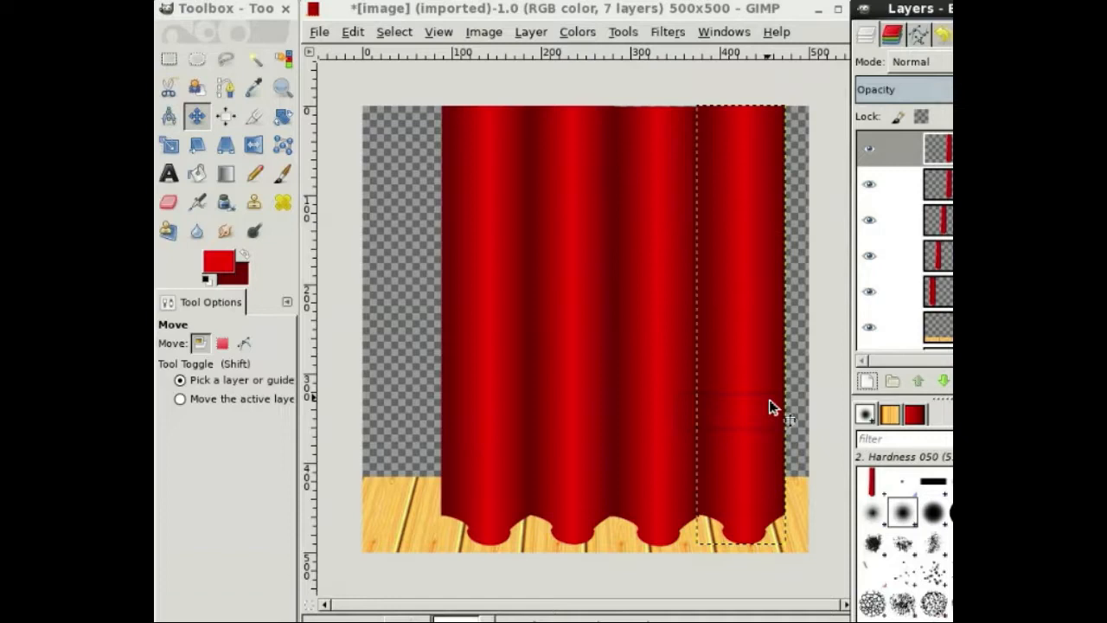
key("ctrl+v")
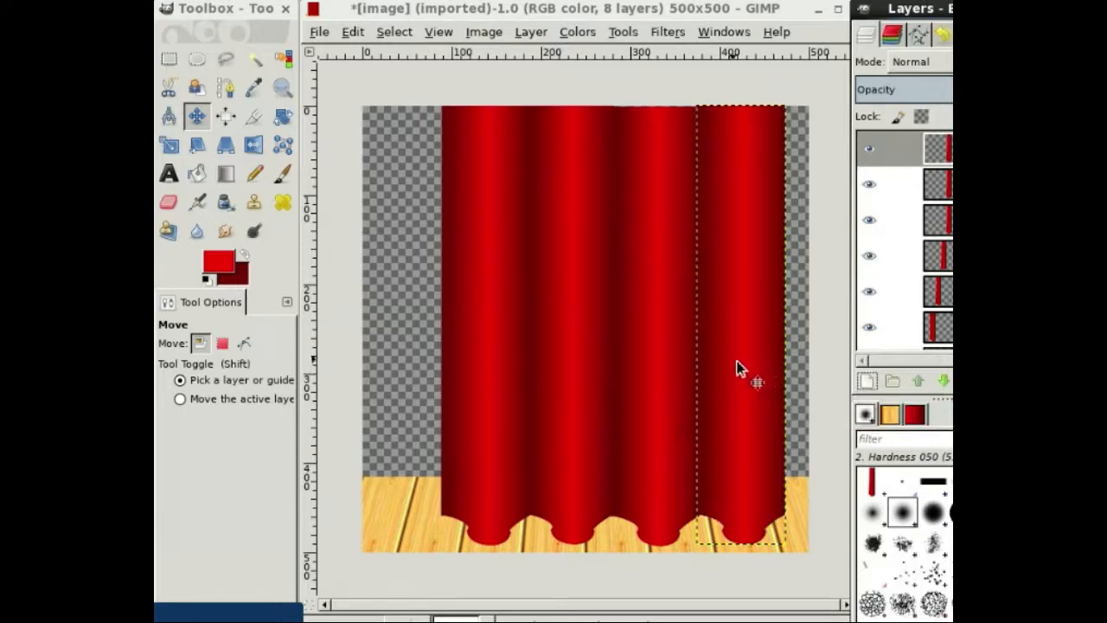
left_click_drag(764, 369, 791, 350)
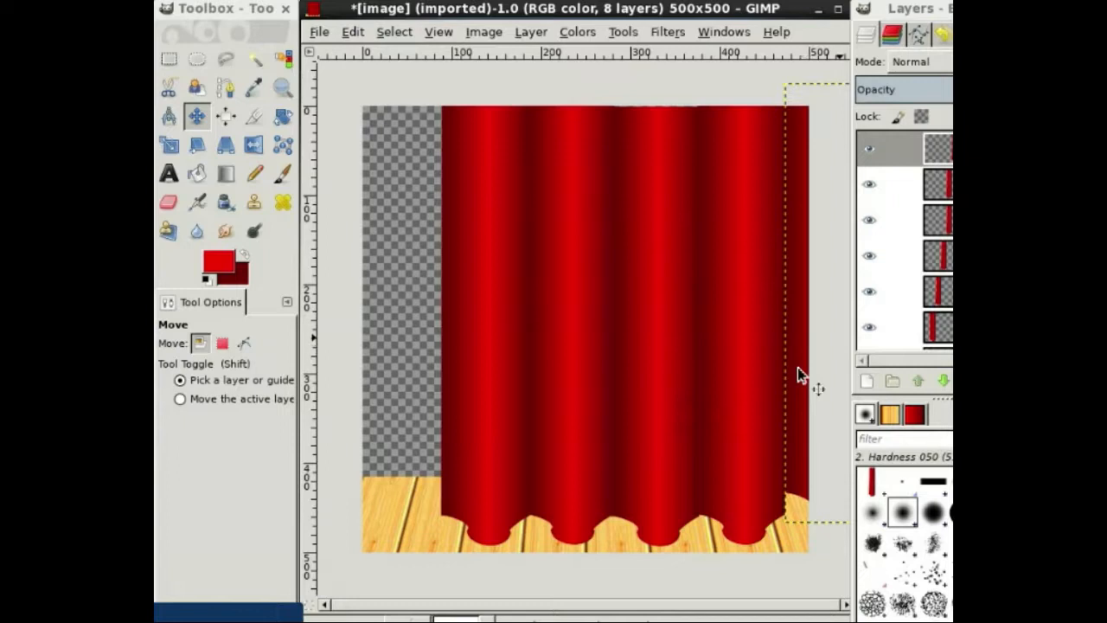
key("shift+Down")
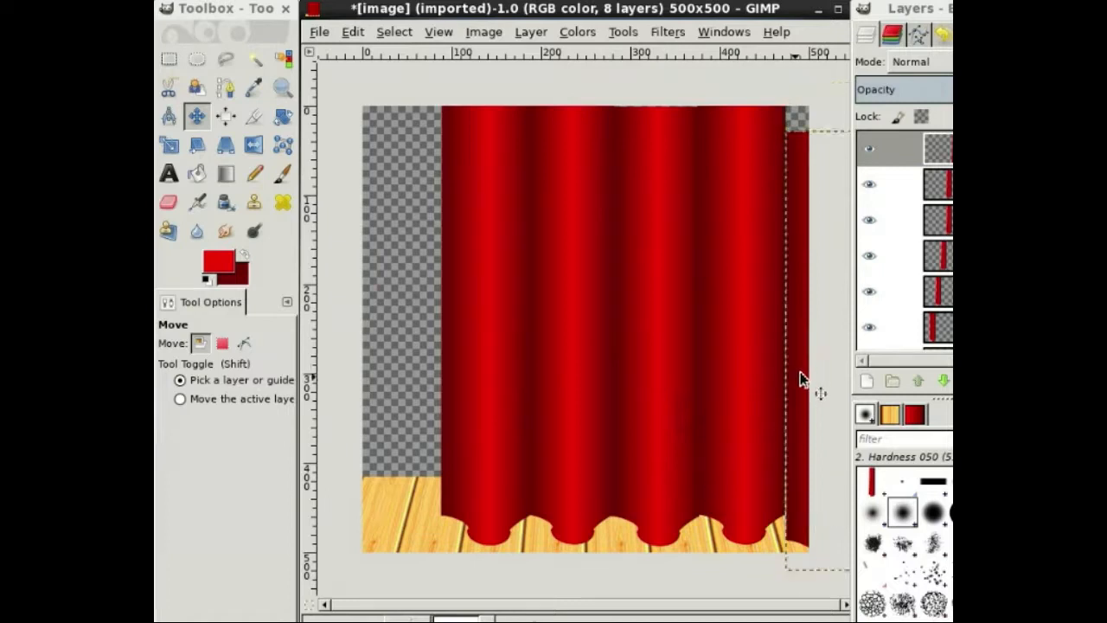
key("shift+Up")
key("shift+Up")
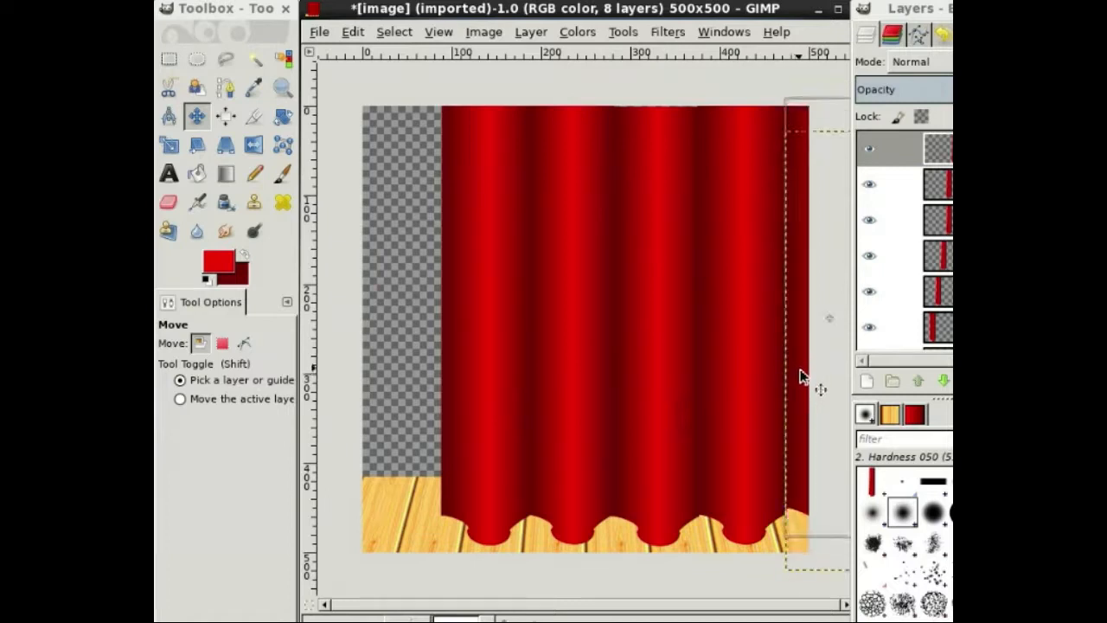
mouse_move(800, 376)
left_mouse_down()
mouse_move(800, 387)
mouse_move(800, 377)
left_mouse_up()
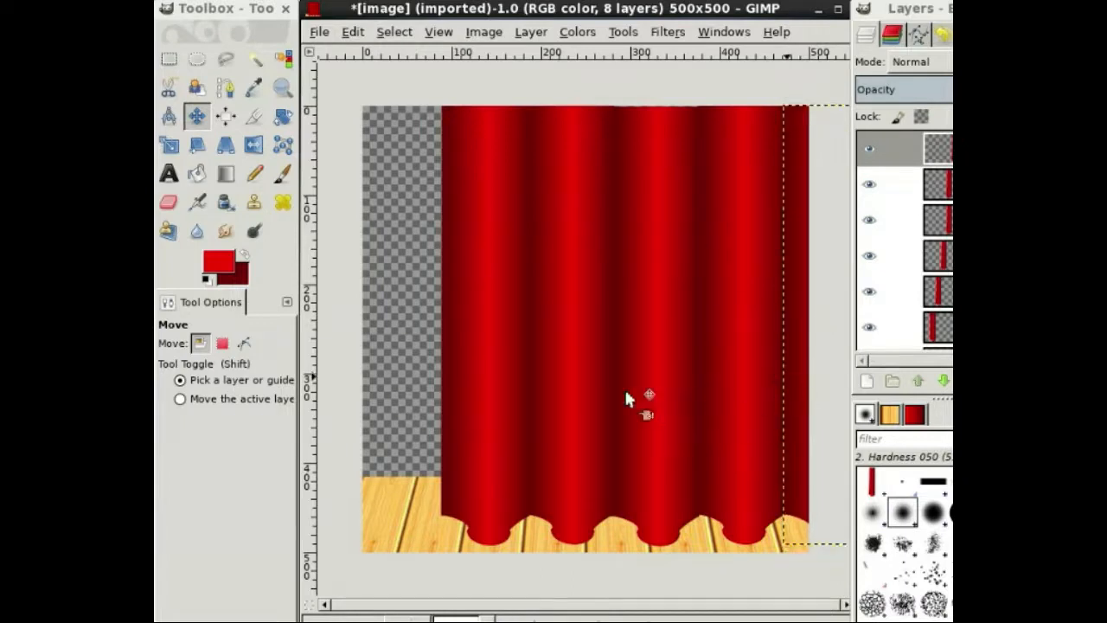
Paste one more fold as a new layer and move it into the empty gap at the canvas's left edge.
key("ctrl")
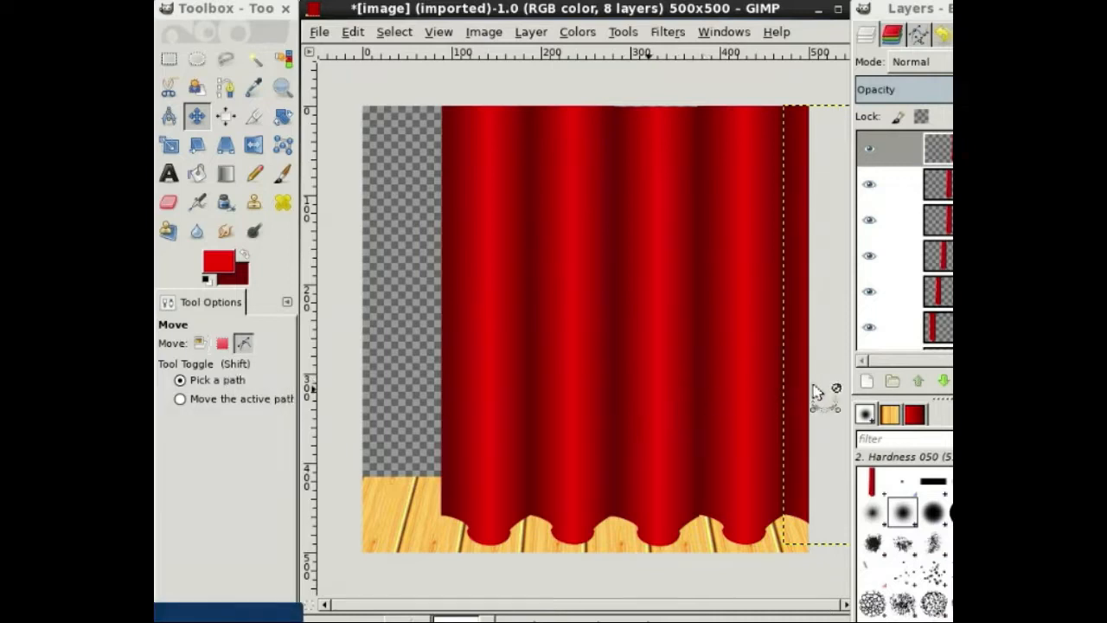
key("ctrl+v")
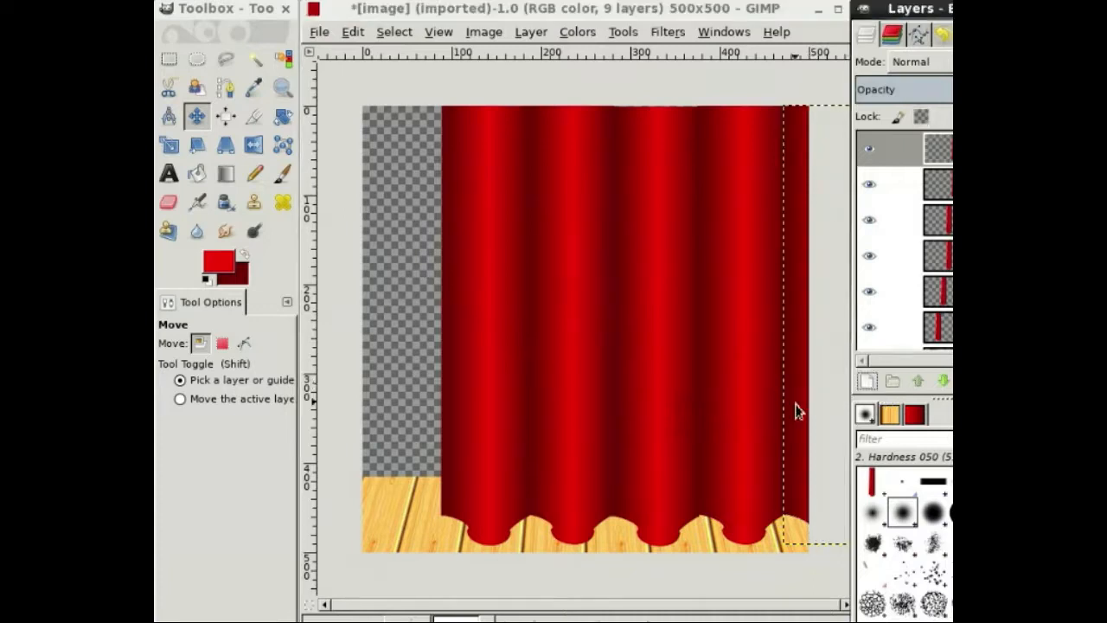
left_click_drag(671, 404, 414, 403)
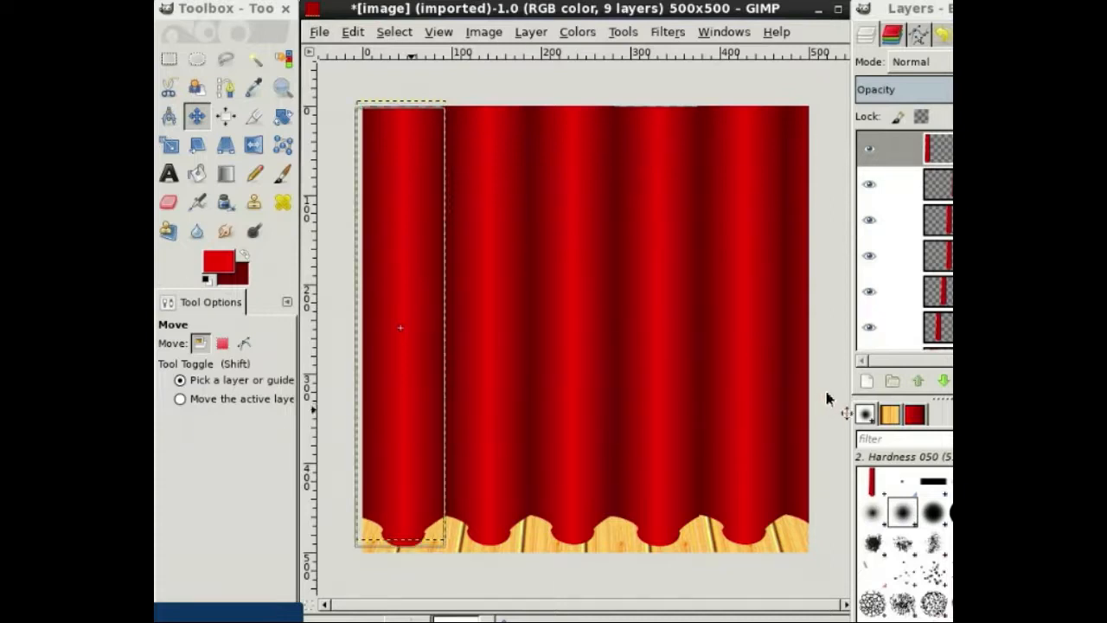
Merge all the curtain fold layers down into one layer above the floor, and check it by hiding and showing it.
left_click(535, 35)
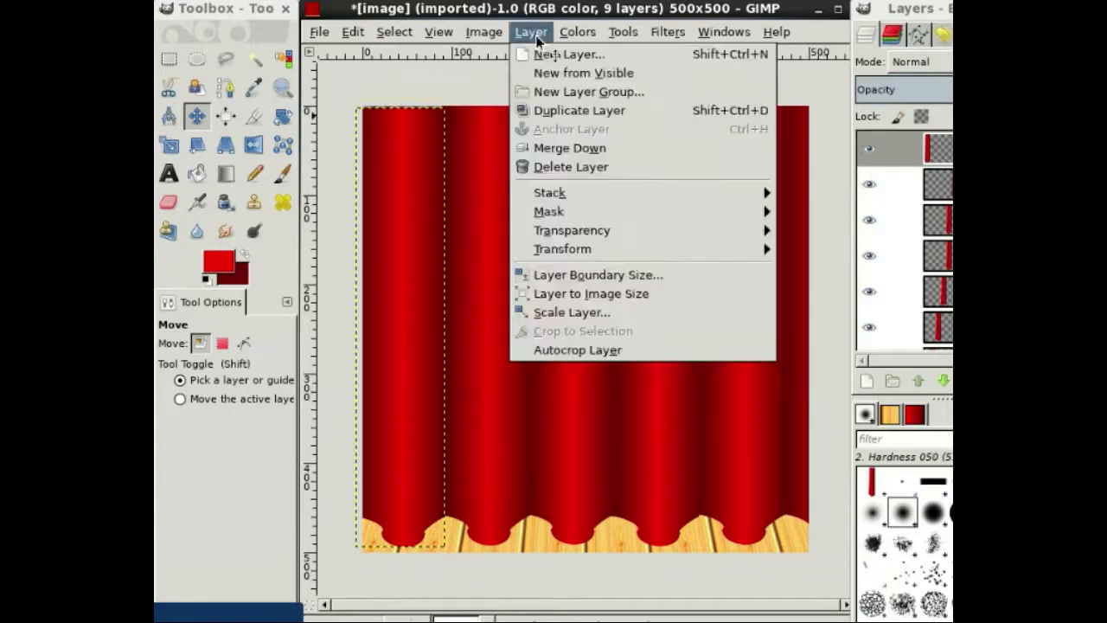
left_click(577, 153)
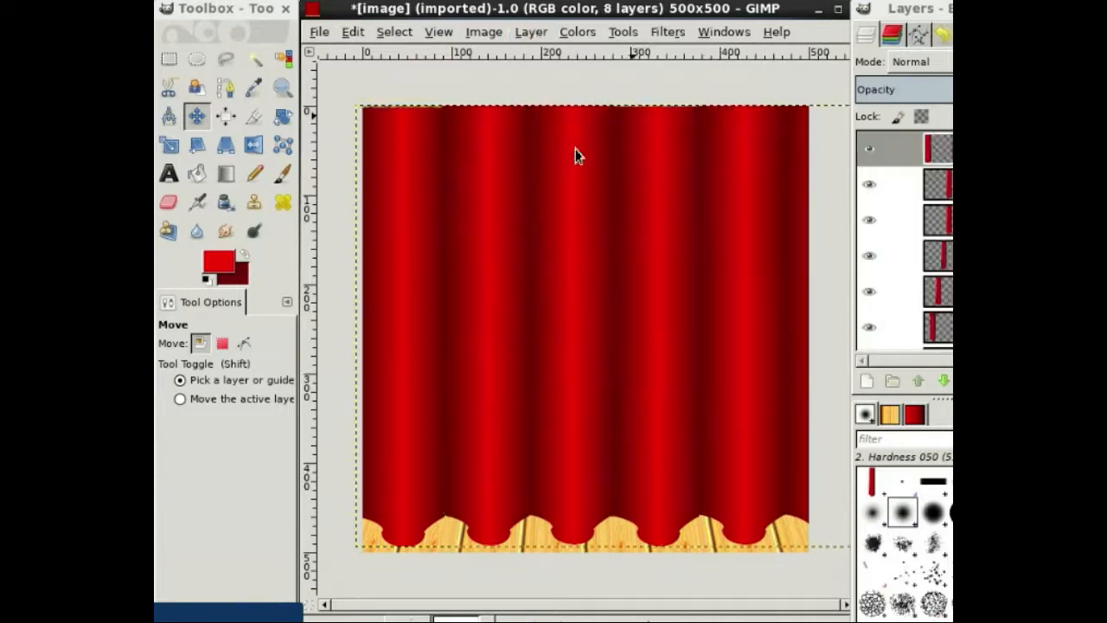
left_click(527, 33)
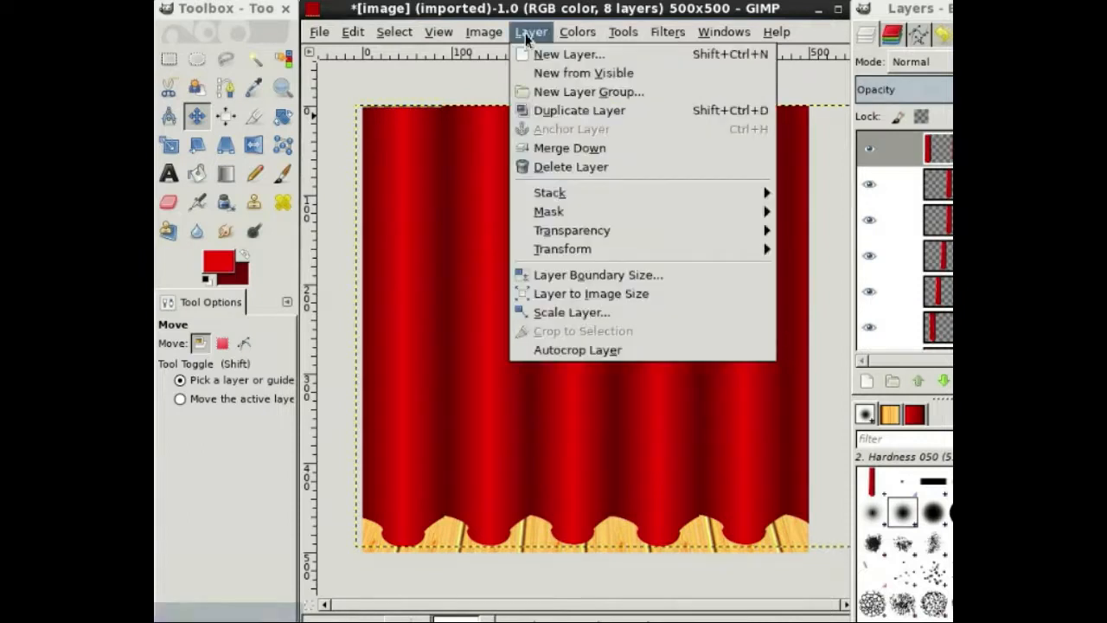
left_click(556, 155)
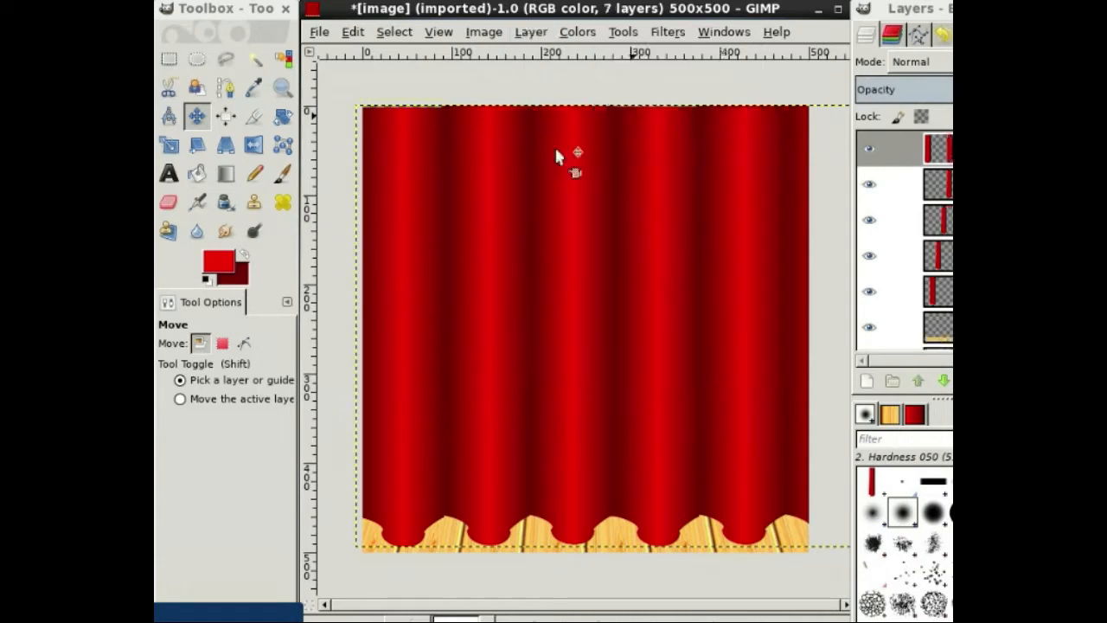
left_click(529, 32)
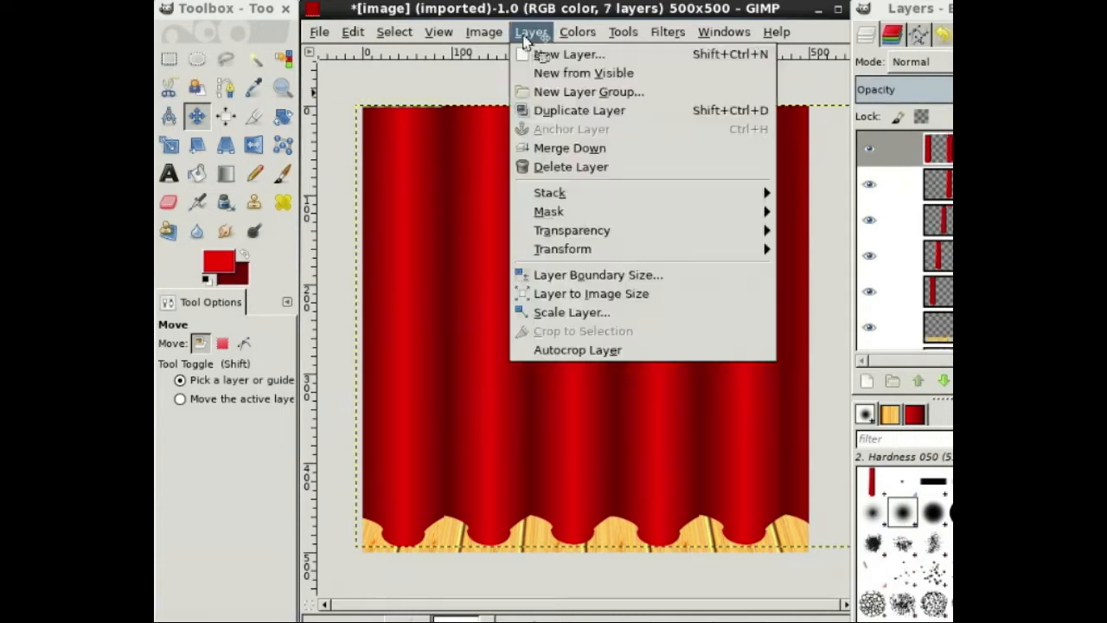
left_click(538, 153)
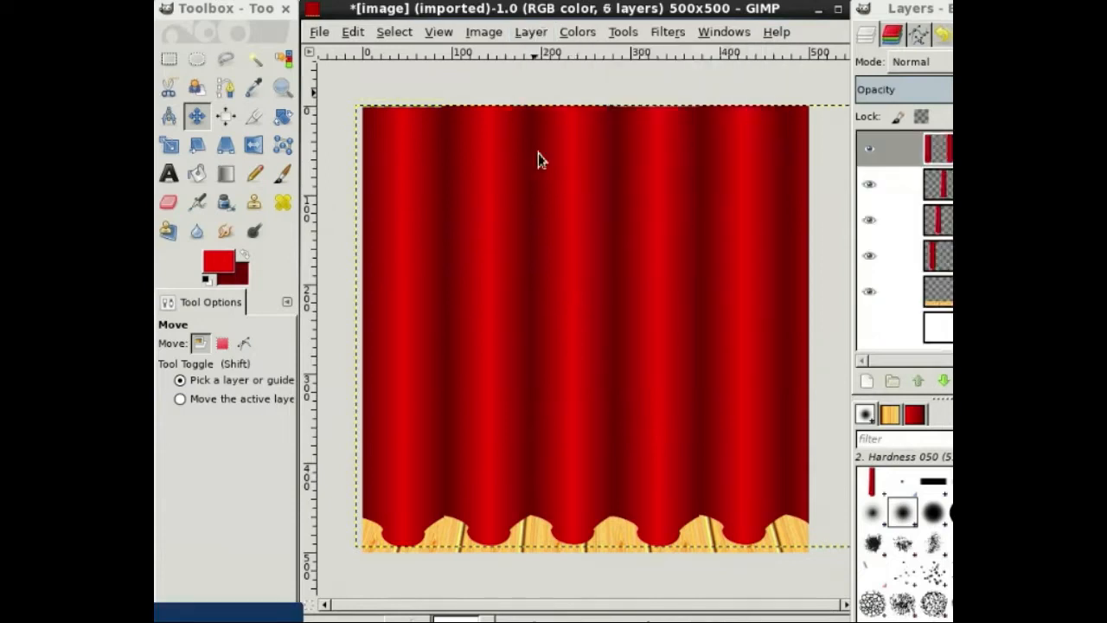
left_click(532, 35)
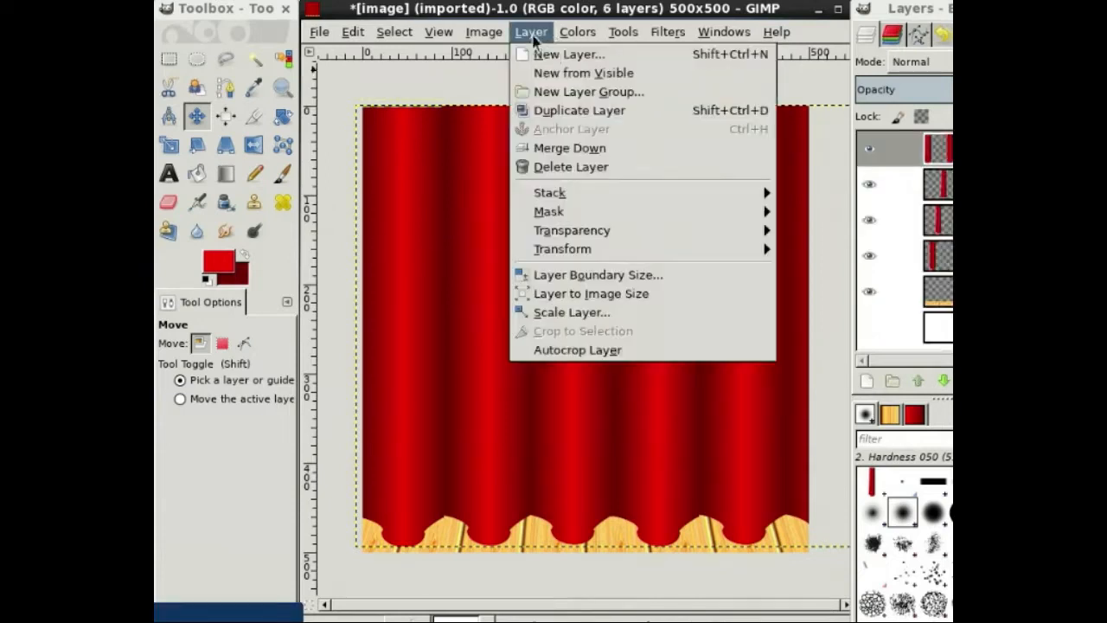
left_click(568, 150)
left_click(531, 32)
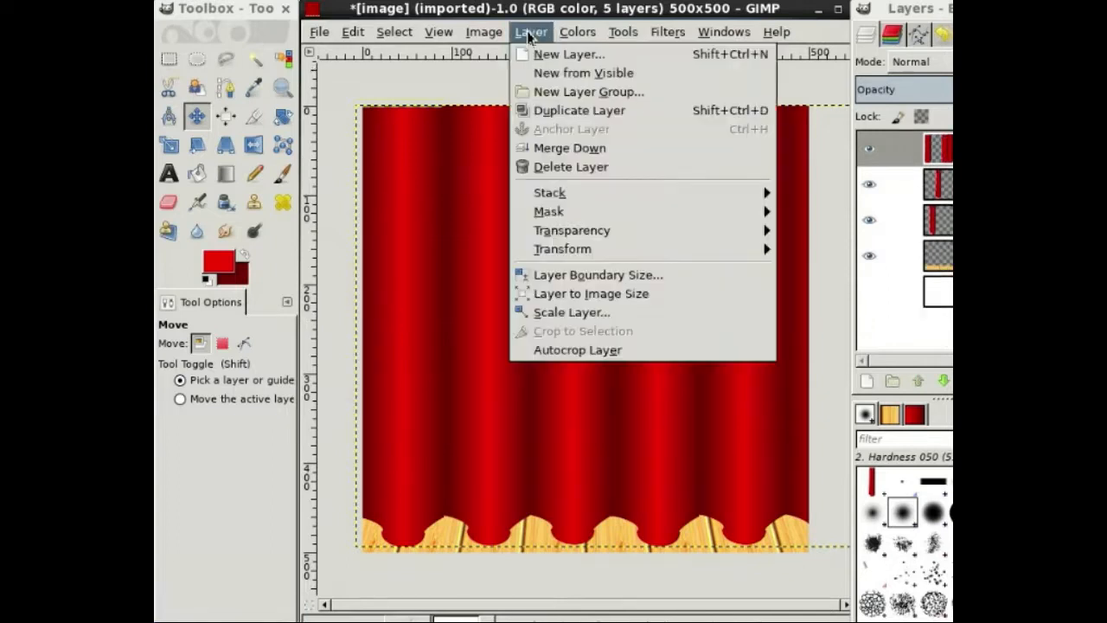
left_click(559, 153)
left_click(531, 32)
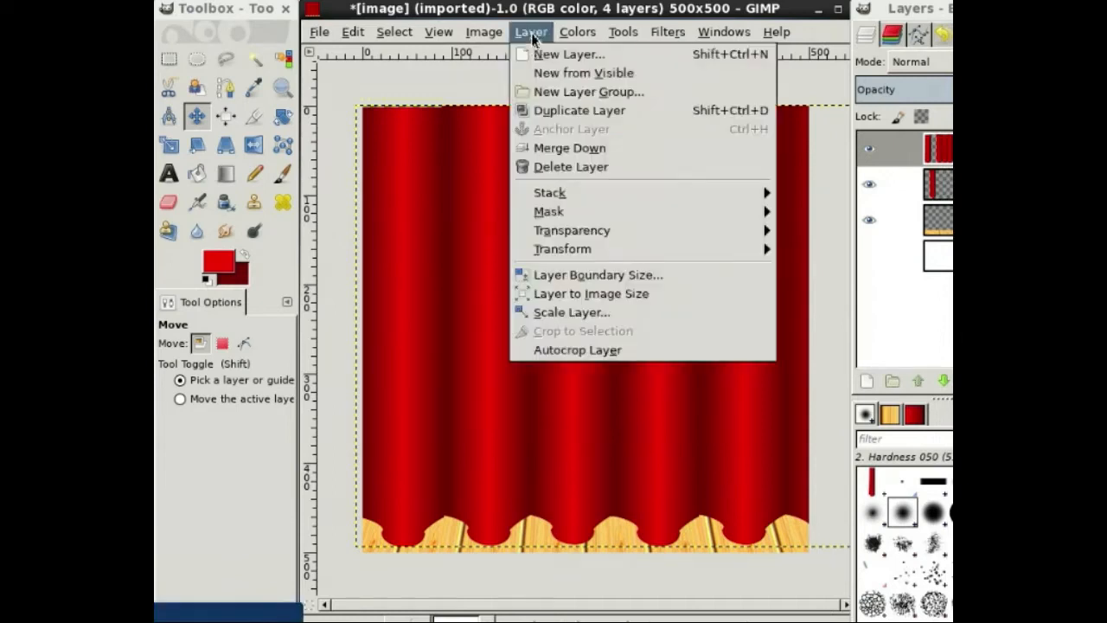
left_click(556, 151)
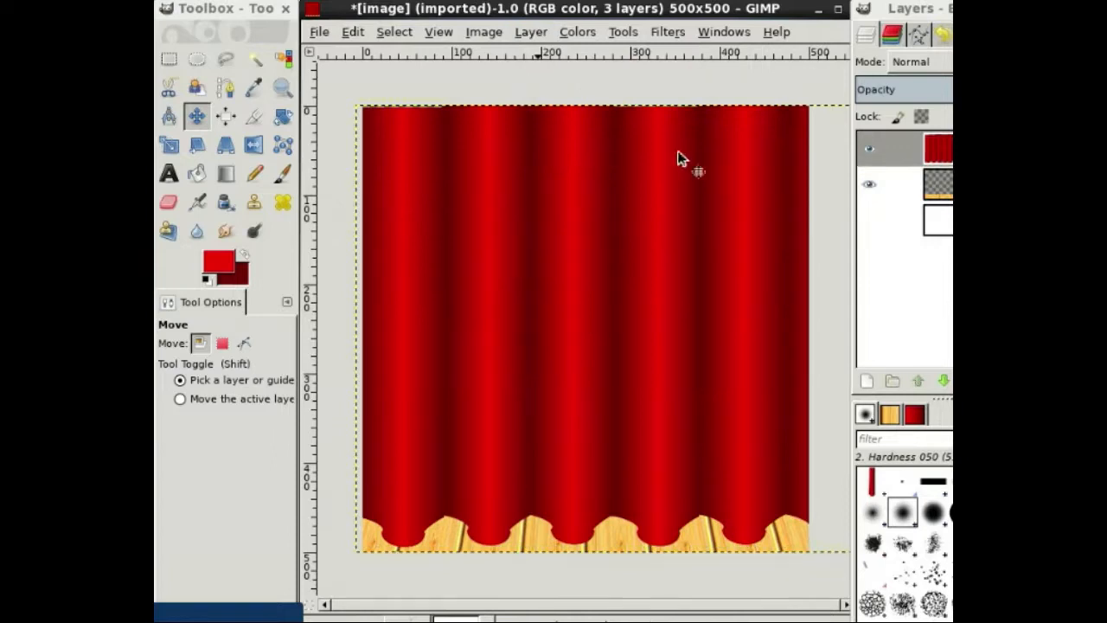
left_click(869, 151)
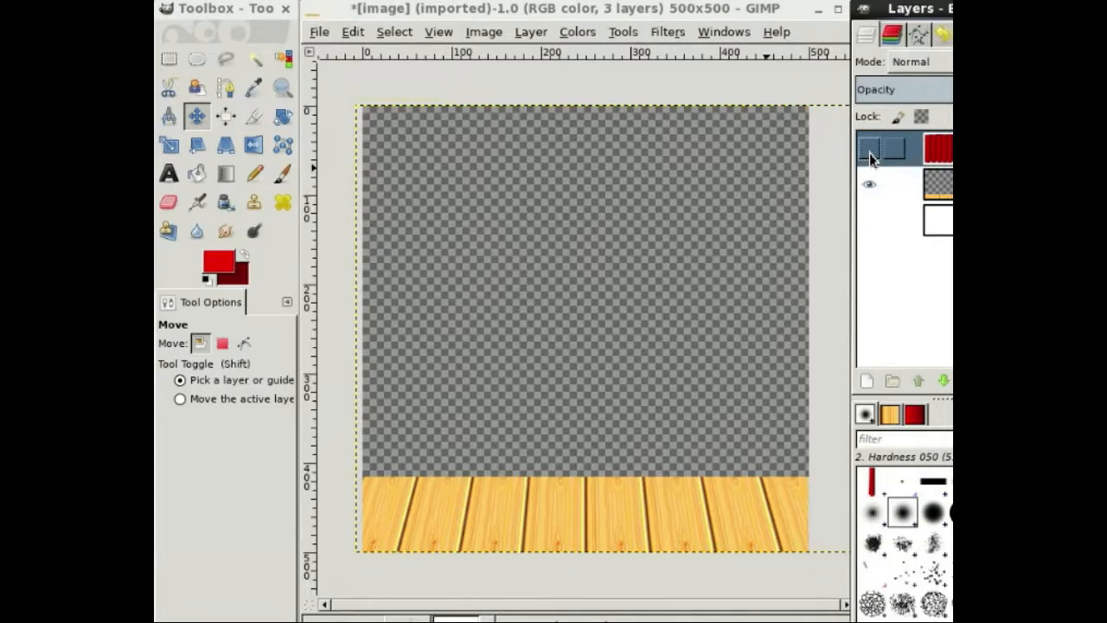
left_click(869, 153)
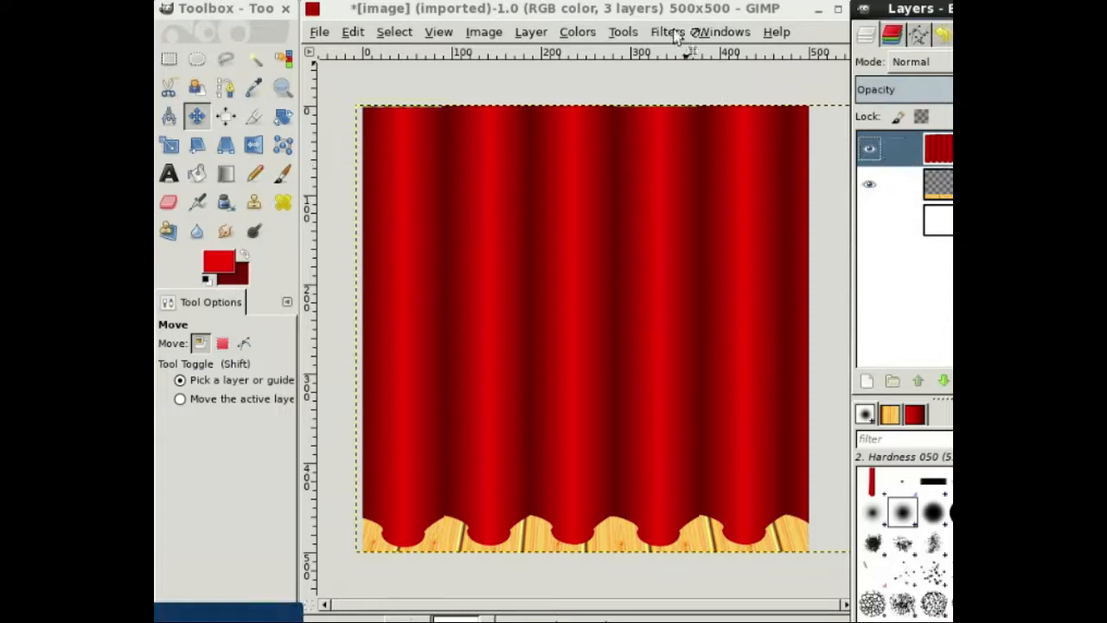
Add a drop shadow to the curtain layer with Offset X 0, Offset Y 5 and resizing not allowed.
left_click(671, 32)
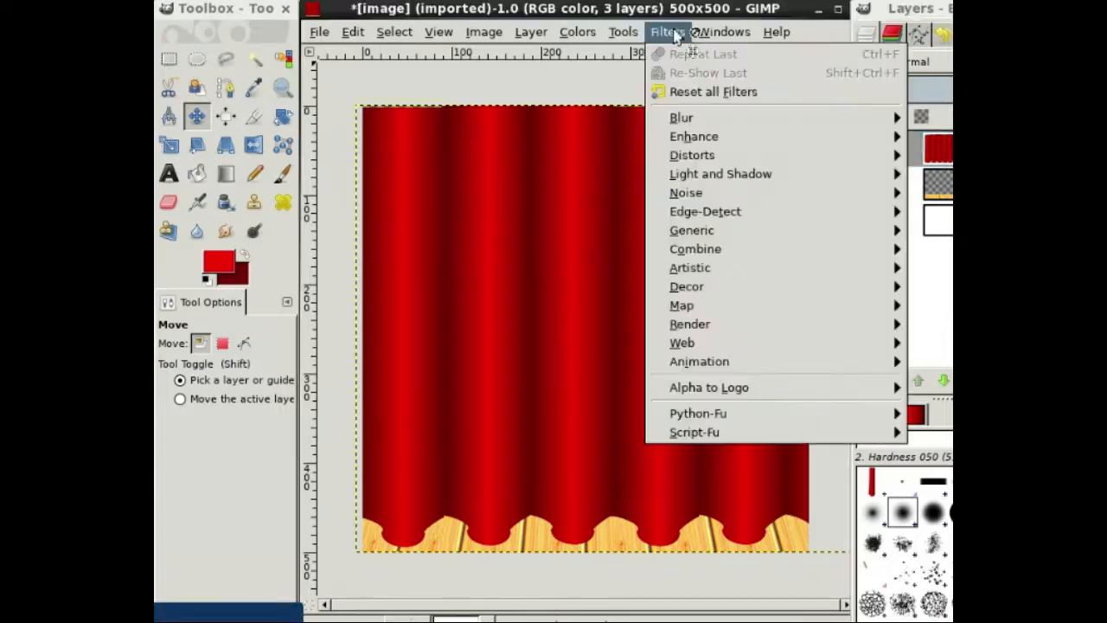
mouse_move(708, 176)
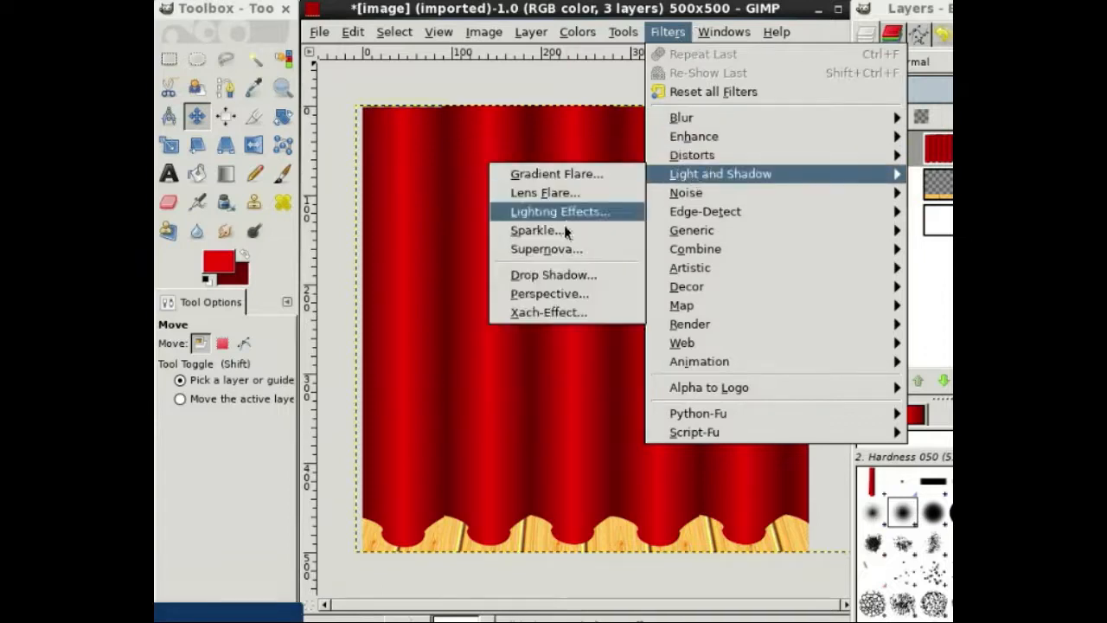
left_click(564, 276)
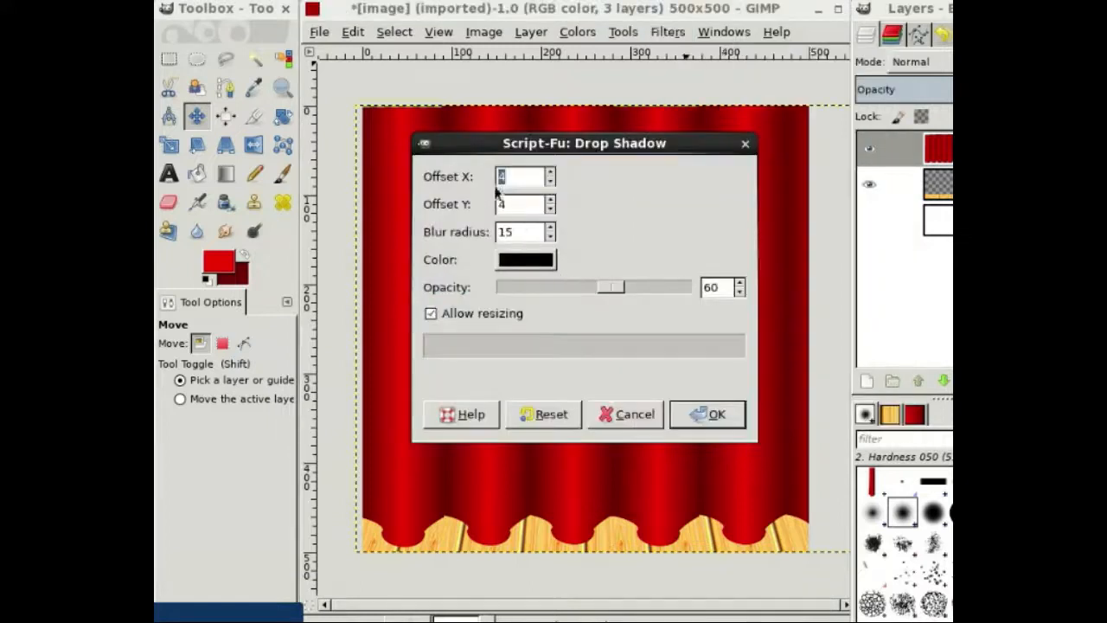
left_click(524, 183)
key("BackSpace")
type("0")
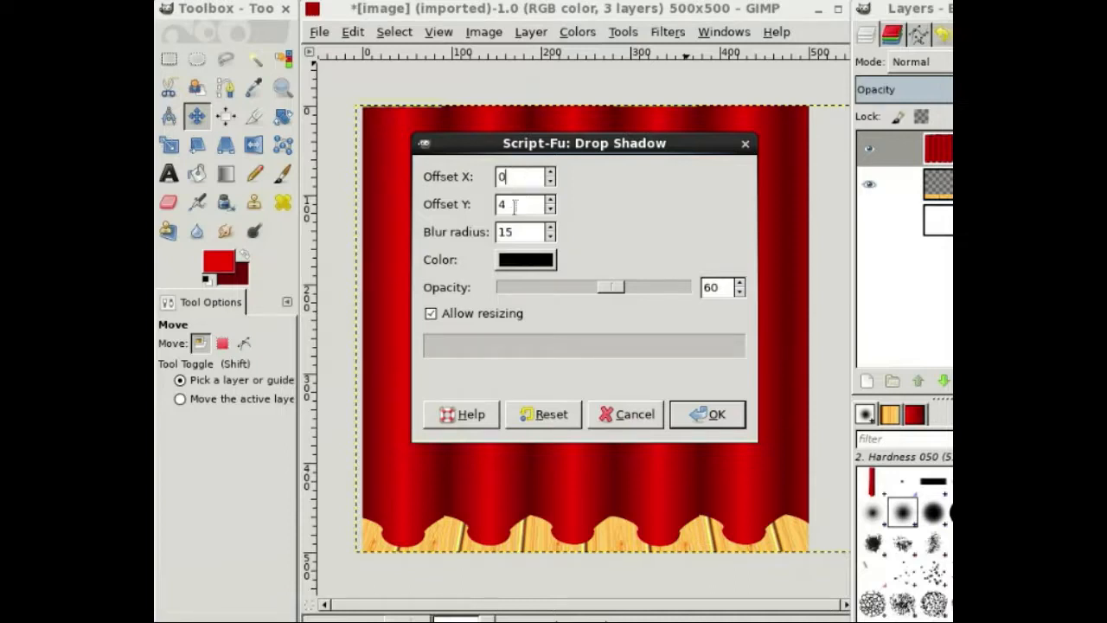
left_click(515, 206)
key("BackSpace")
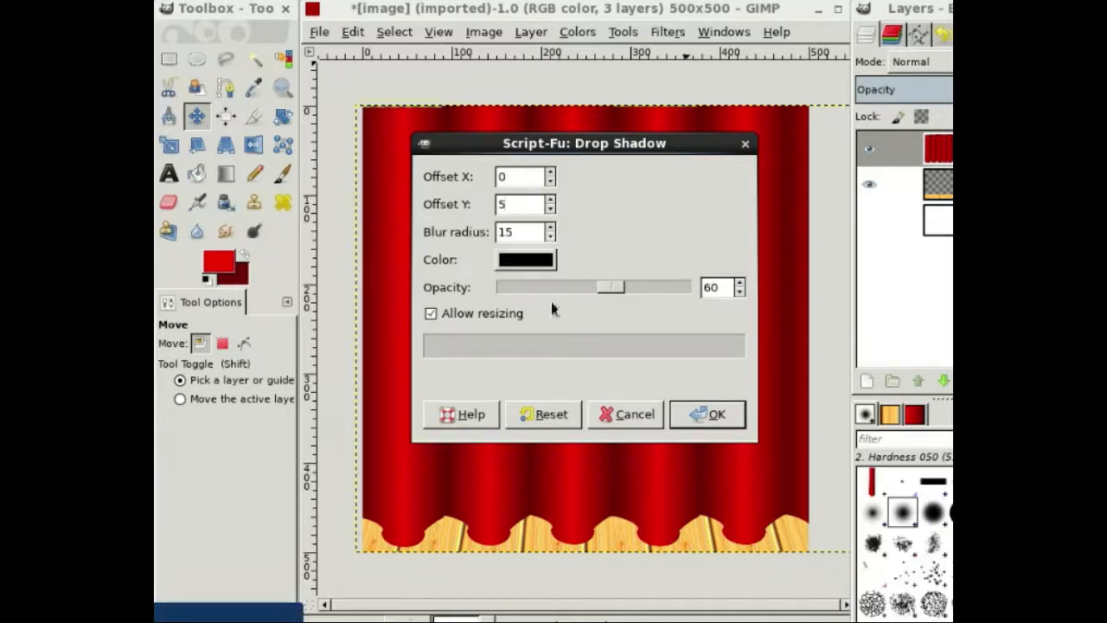
left_click(432, 314)
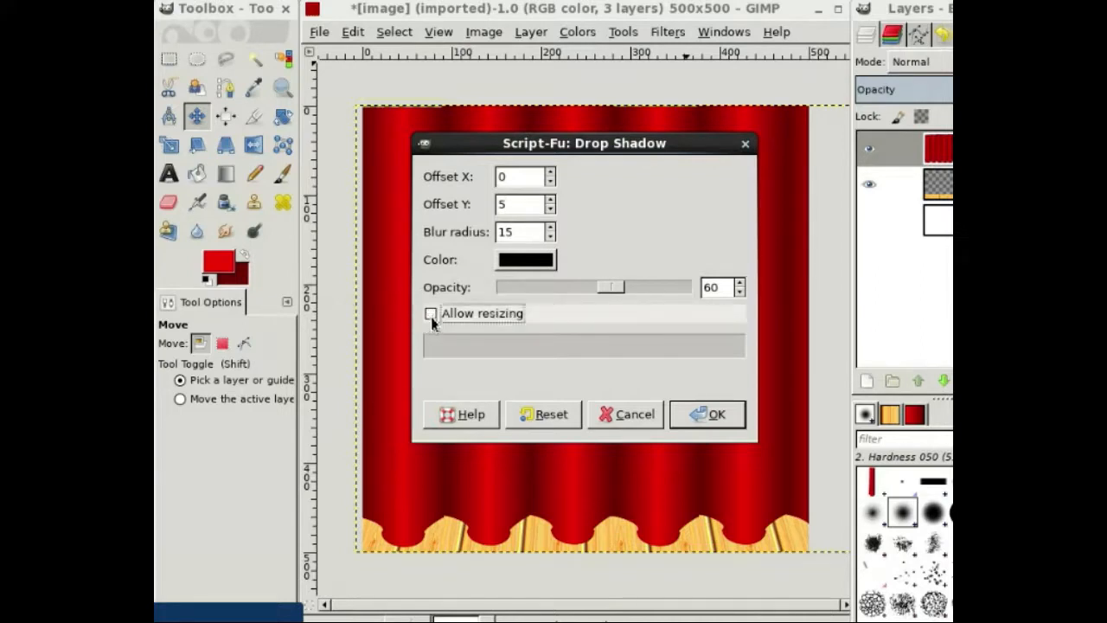
left_click(699, 417)
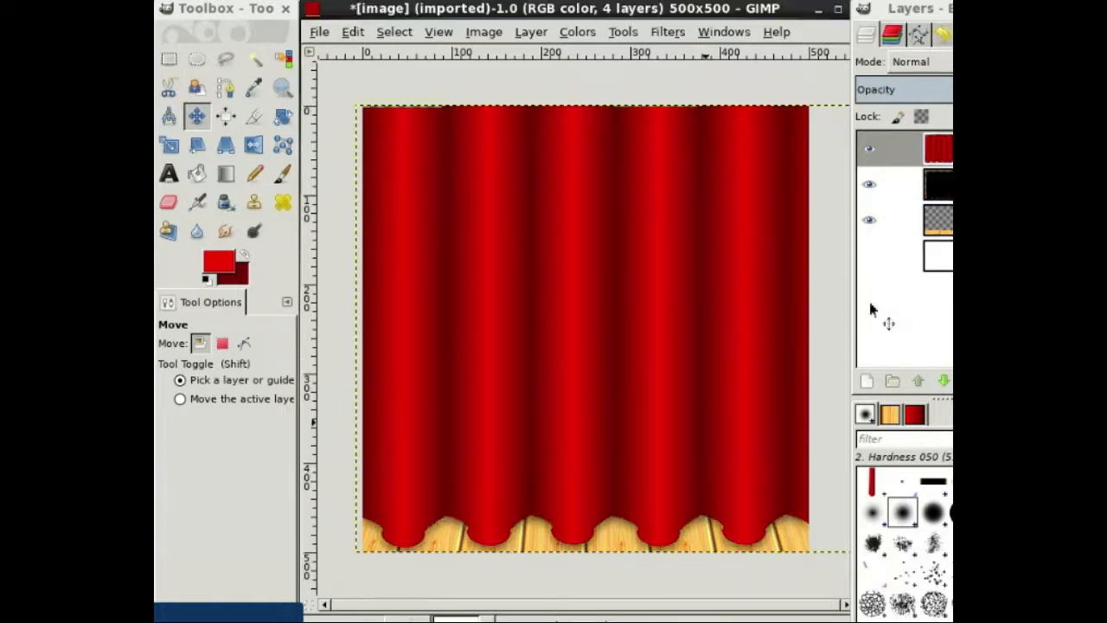
Select the hidden white background layer beneath the floor.
left_click(940, 267)
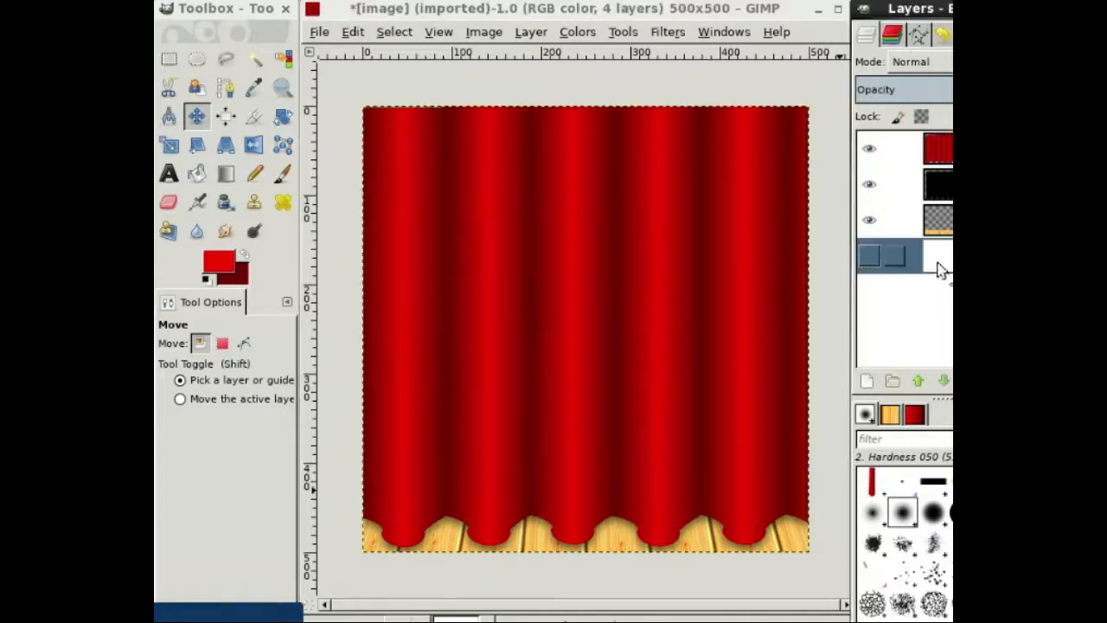